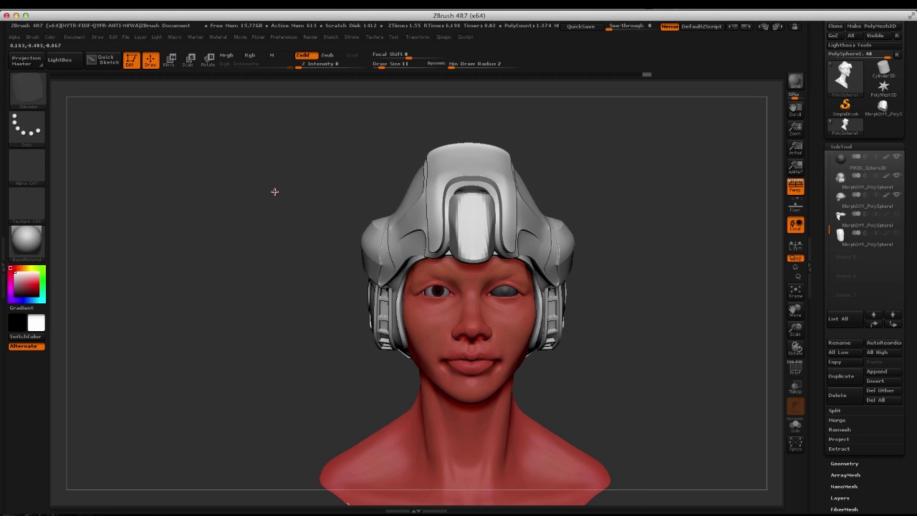
Examine the helmet and its front plate on the bust from the front, both sides and three-quarter views
left_click_drag(270, 188, 593, 178)
mouse_move(582, 222)
left_mouse_down("alt")
mouse_move(546, 192)
mouse_move(590, 253)
mouse_move(589, 240)
mouse_move(626, 237)
mouse_move(618, 229)
mouse_move(604, 241)
mouse_move(590, 231)
mouse_move(550, 233)
mouse_move(595, 231)
mouse_move(582, 230)
left_mouse_up("alt")
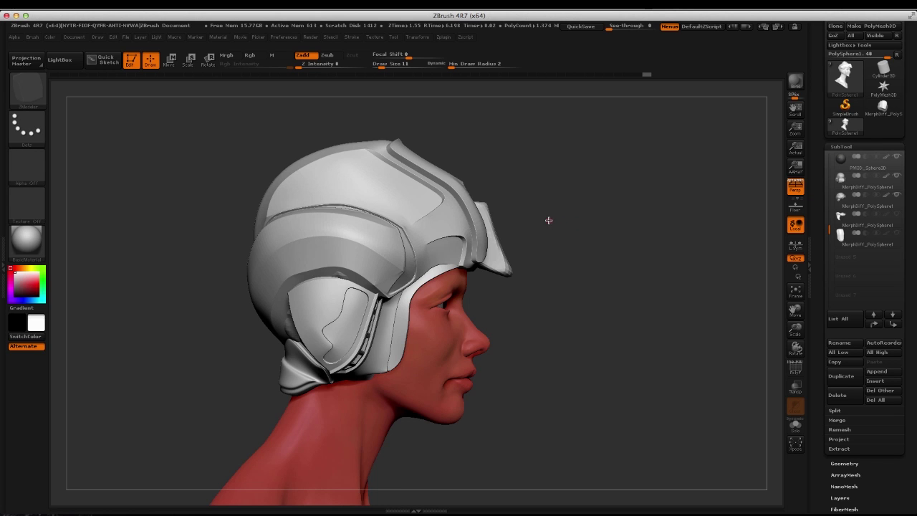
mouse_move(573, 210)
left_mouse_down()
mouse_move(397, 190)
mouse_move(370, 208)
mouse_move(360, 194)
mouse_move(584, 195)
left_mouse_up()
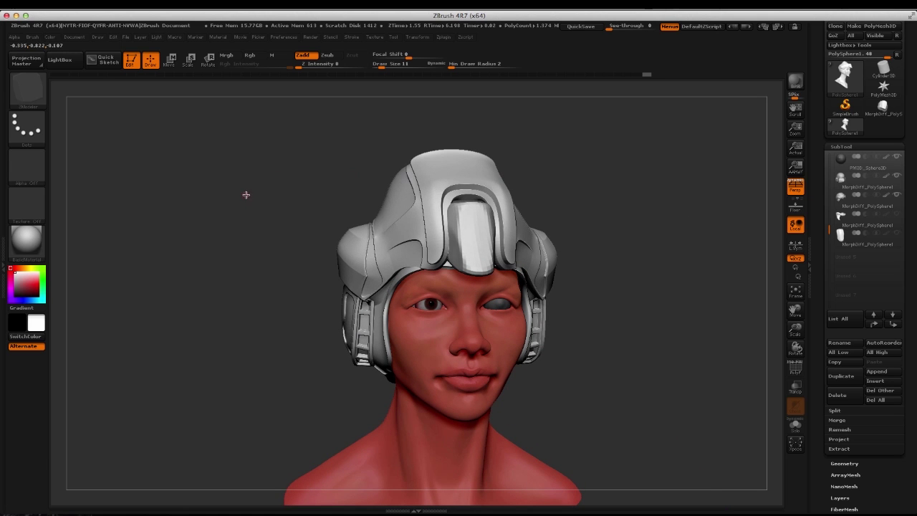
left_click_drag(283, 157, 319, 160)
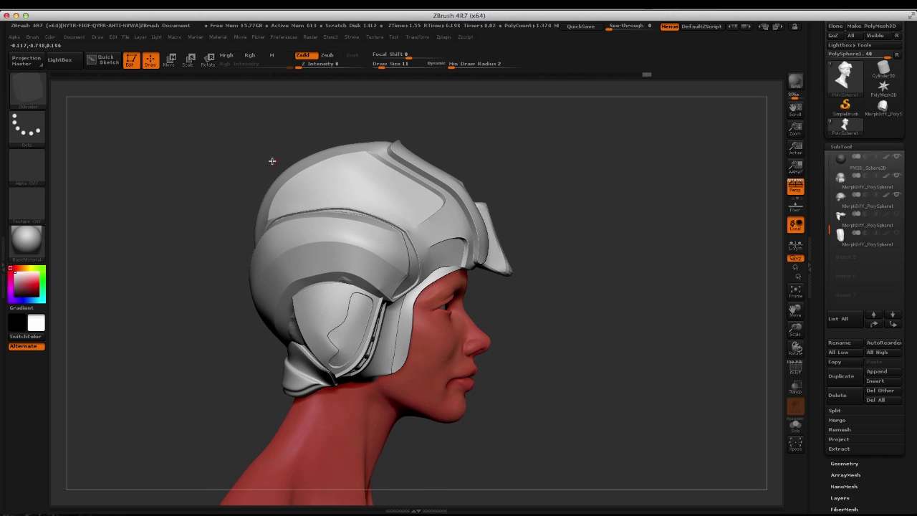
left_click_drag(224, 152, 573, 179)
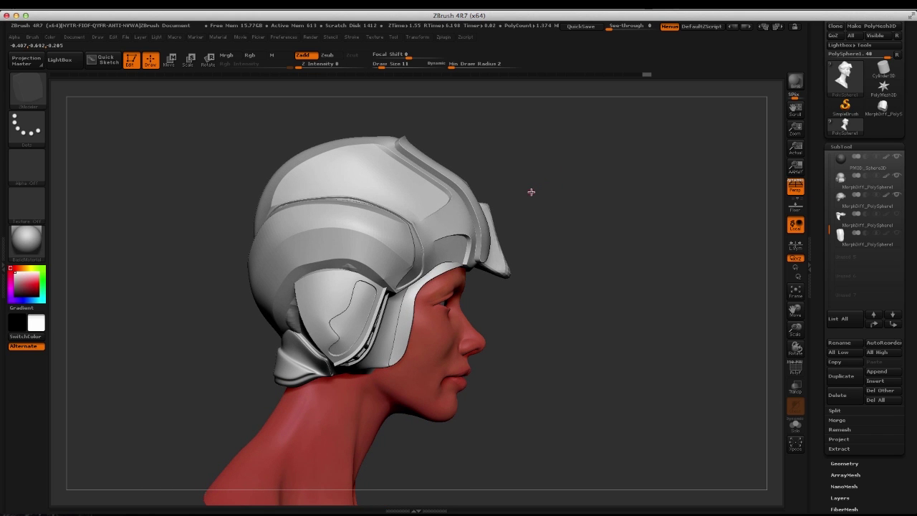
left_click_drag(548, 182, 428, 180)
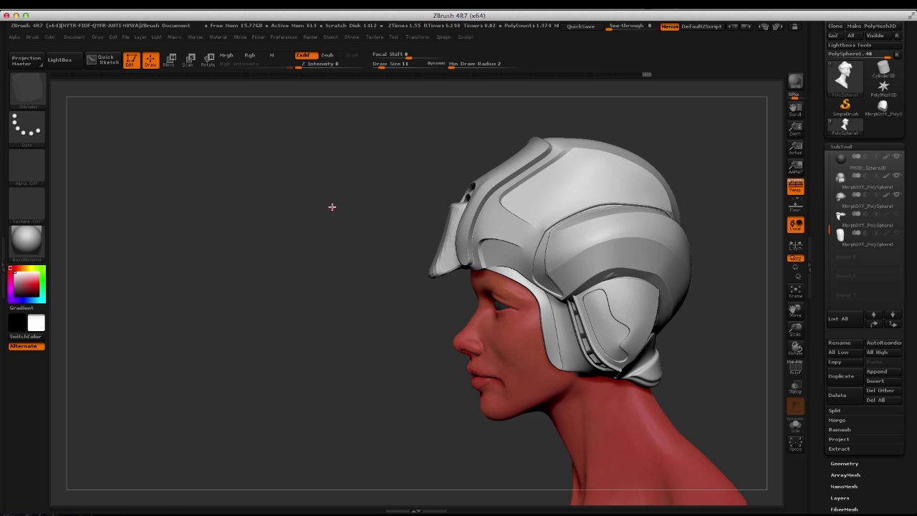
left_click_drag(318, 190, 329, 169)
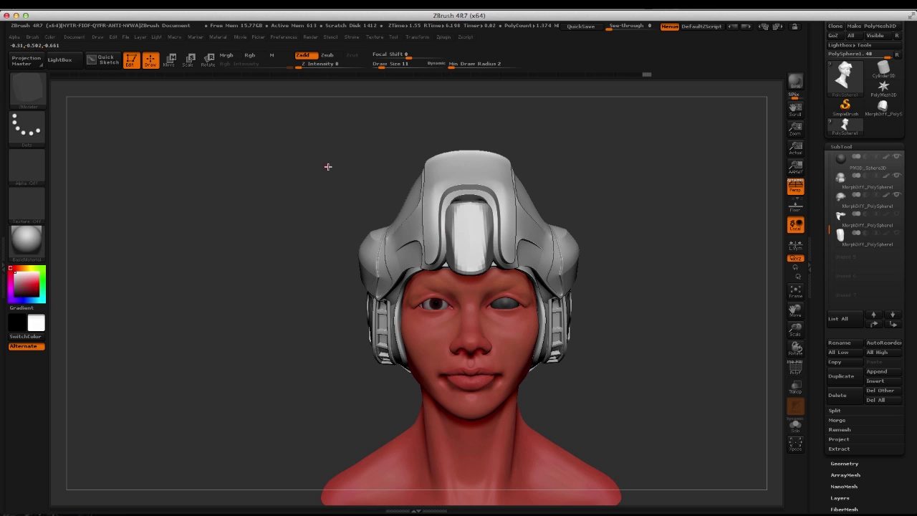
mouse_move(328, 169)
left_mouse_down("alt")
mouse_move(280, 160)
mouse_move(266, 170)
mouse_move(253, 148)
mouse_move(250, 203)
mouse_move(225, 150)
mouse_move(610, 311)
mouse_move(562, 332)
mouse_move(540, 294)
mouse_move(557, 282)
mouse_move(523, 282)
mouse_move(575, 237)
mouse_move(573, 246)
mouse_move(556, 264)
mouse_move(544, 236)
mouse_move(560, 279)
mouse_move(583, 266)
left_mouse_up("alt")
key("b")
key("c")
key("b")
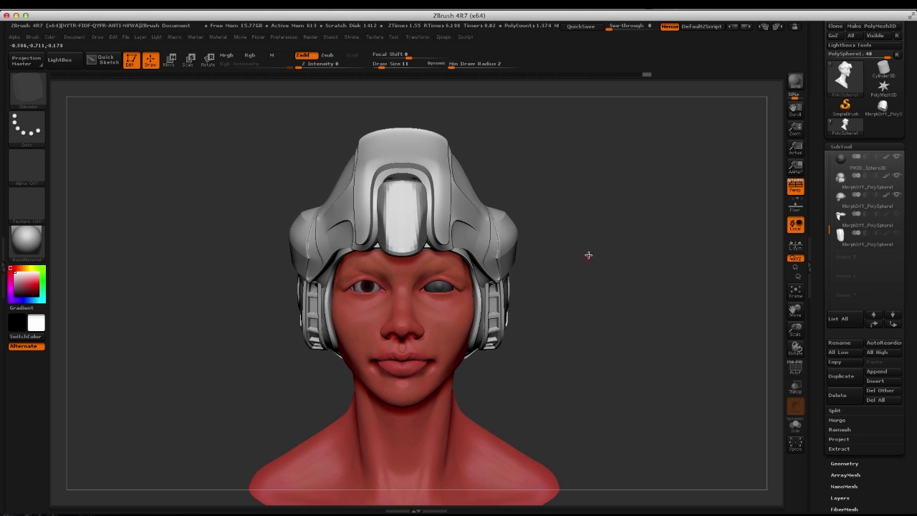
left_click_drag(590, 230, 546, 250)
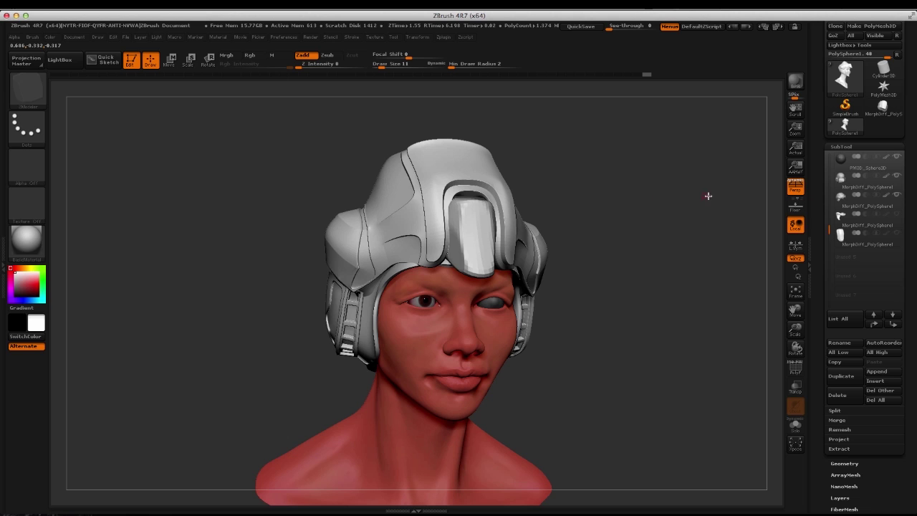
key("f")
left_click_drag(669, 322, 670, 318)
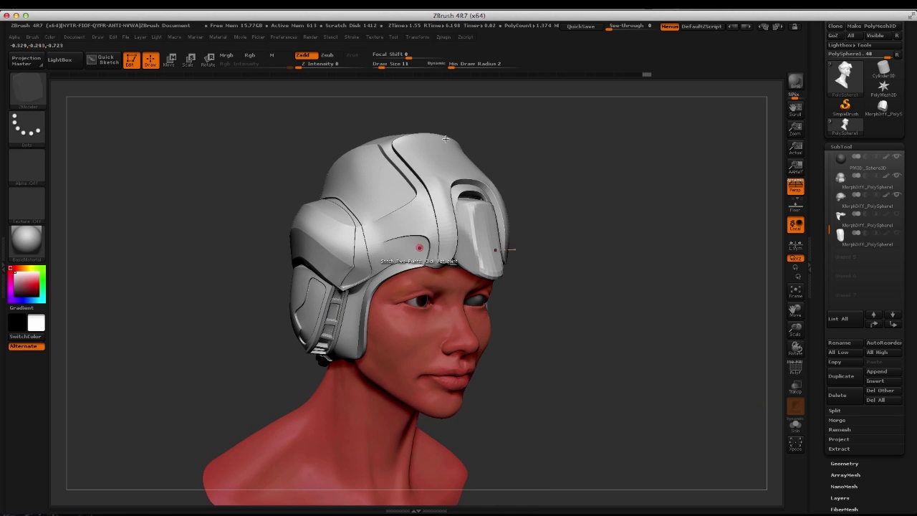
left_click_drag(225, 176, 259, 208)
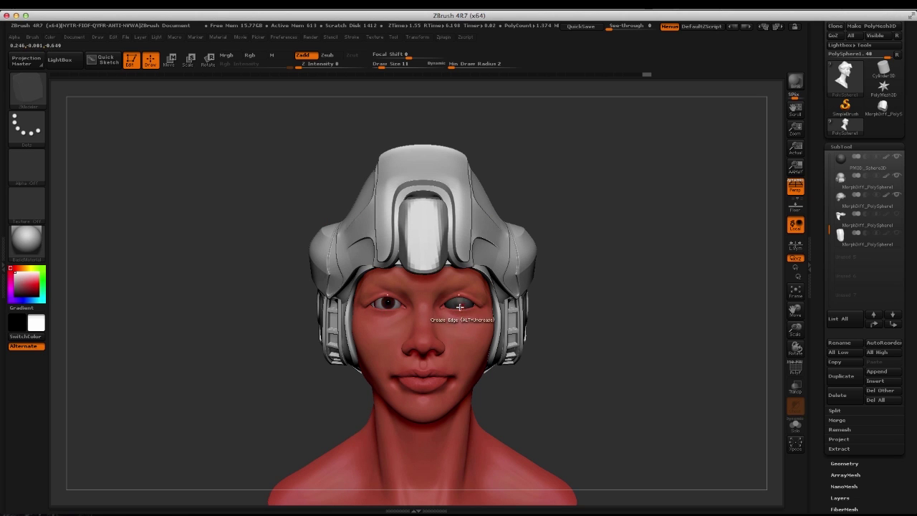
left_click_drag(256, 172, 349, 189)
mouse_move(551, 270)
left_mouse_down("alt")
mouse_move(513, 217)
mouse_move(562, 276)
left_mouse_up("alt")
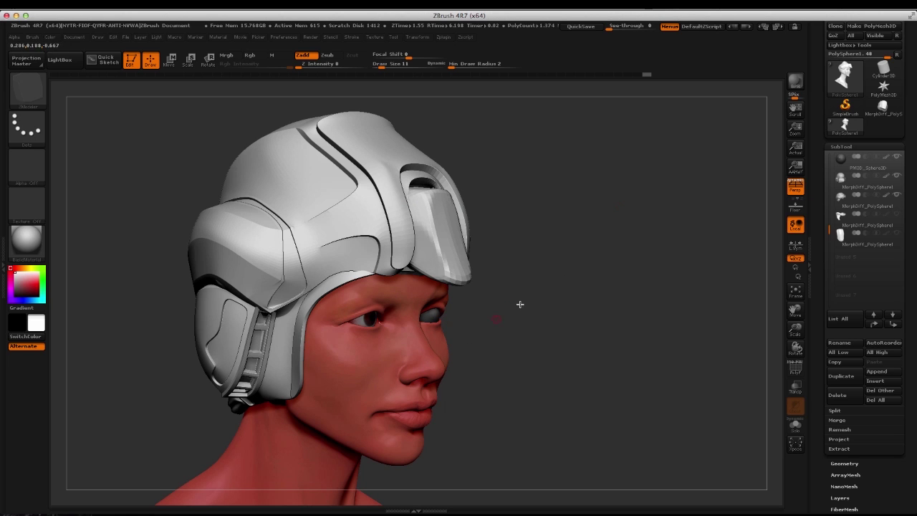
Isolate the active bust subtool to inspect its underlying shape, and bring the other subtools back into view
left_click(795, 425)
left_click_drag(545, 310, 645, 275)
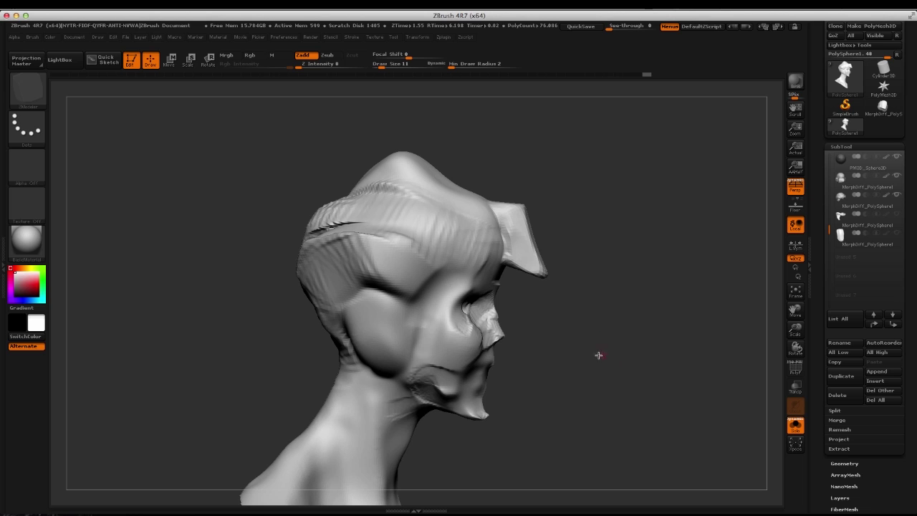
left_click(795, 425)
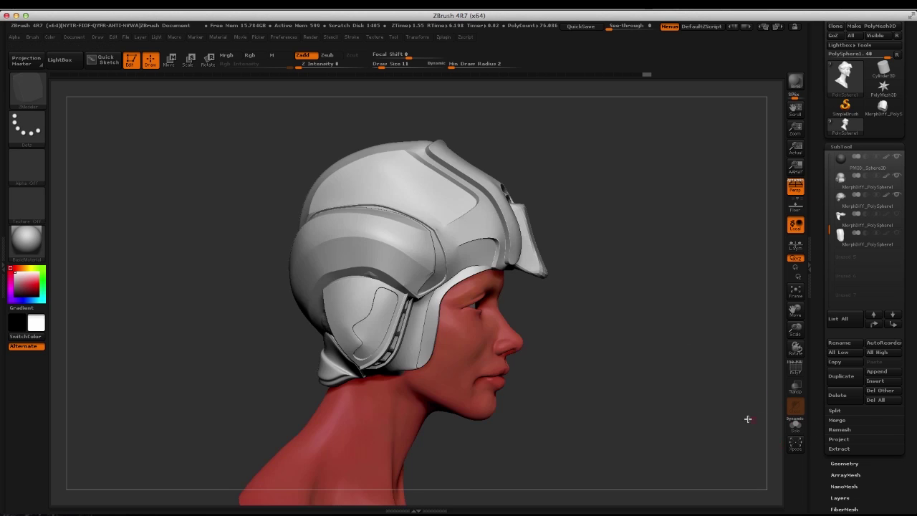
left_click_drag(638, 342, 785, 426)
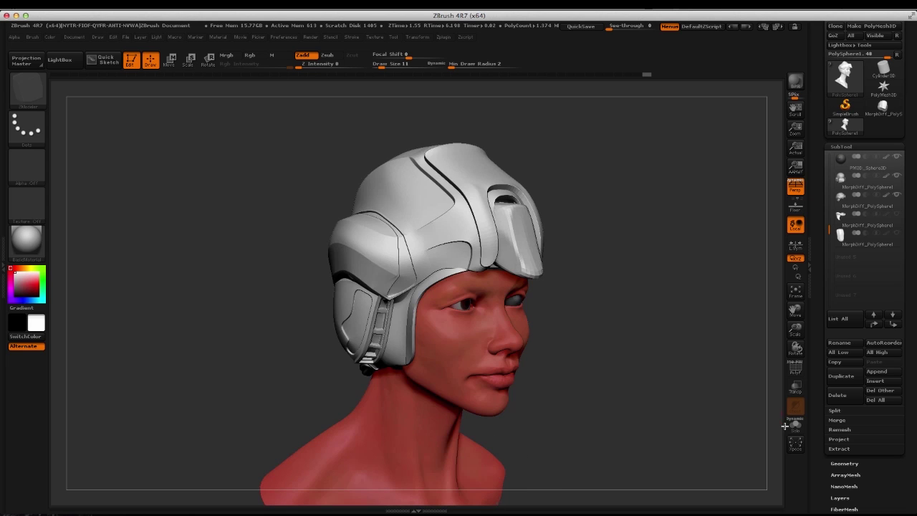
left_click_drag(676, 368, 651, 334)
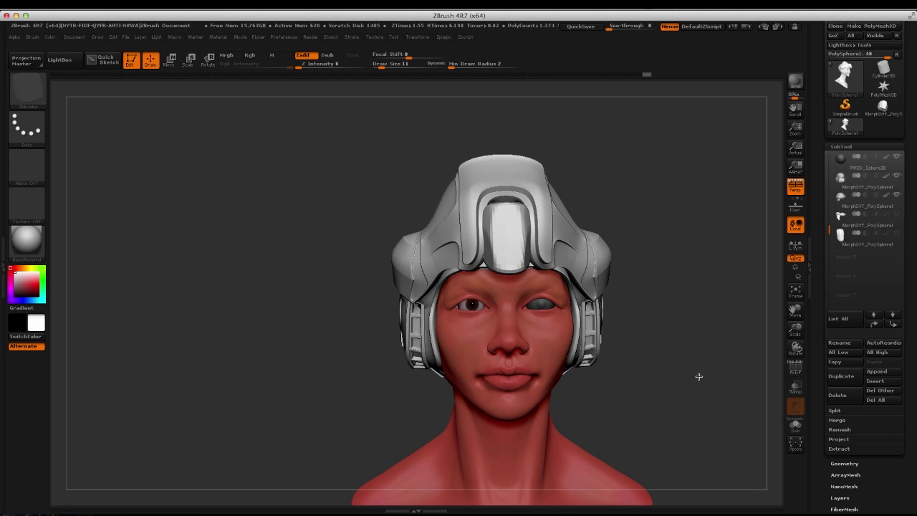
left_click_drag(698, 376, 622, 317)
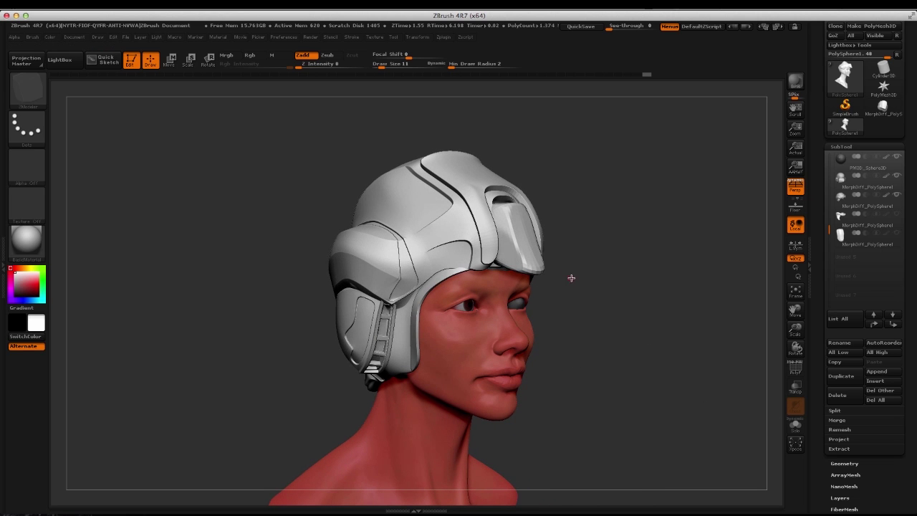
left_click_drag(594, 208, 497, 217)
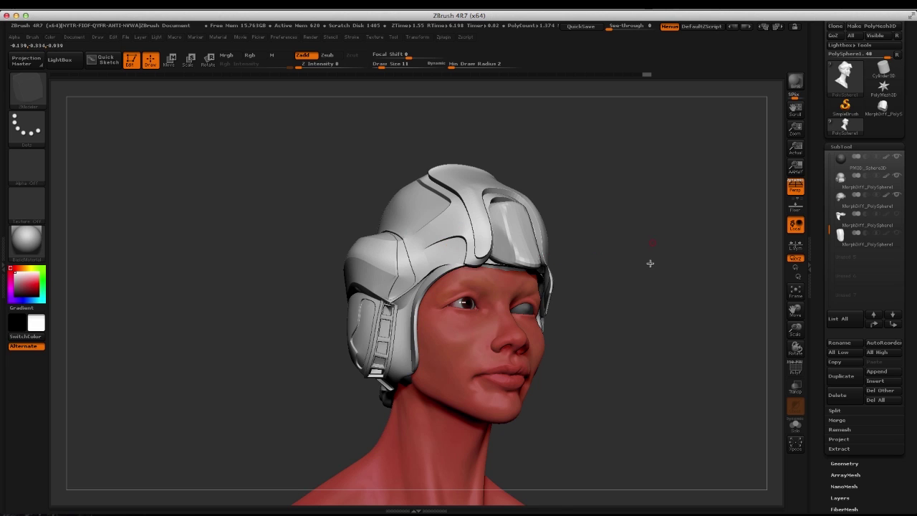
Delete the bust's existing morph target and store a new one from its current shape
left_click_drag(650, 263, 648, 263)
scroll(820, 387, "down", 10)
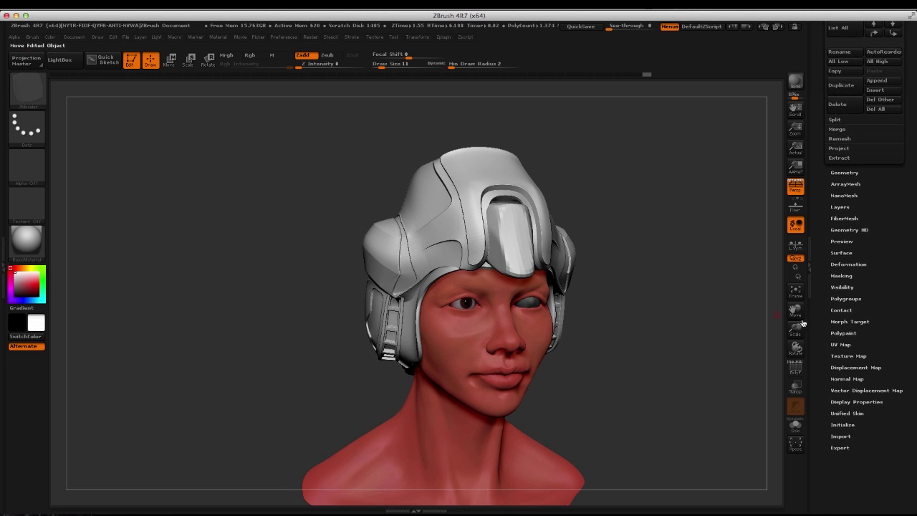
left_click(835, 320)
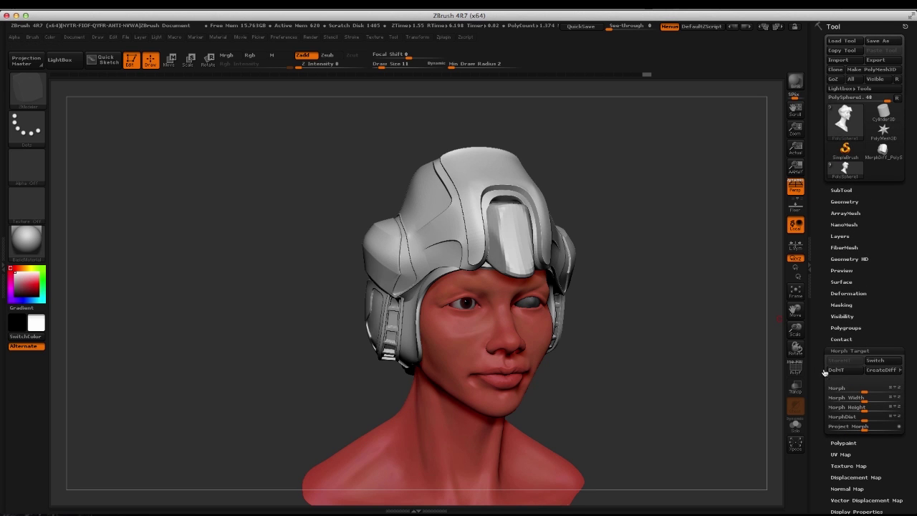
left_click(835, 369)
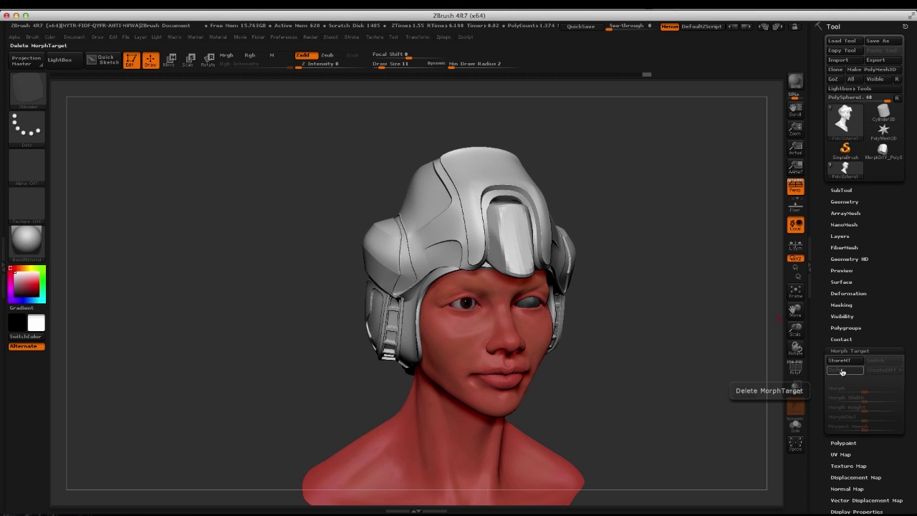
left_click_drag(660, 279, 695, 303)
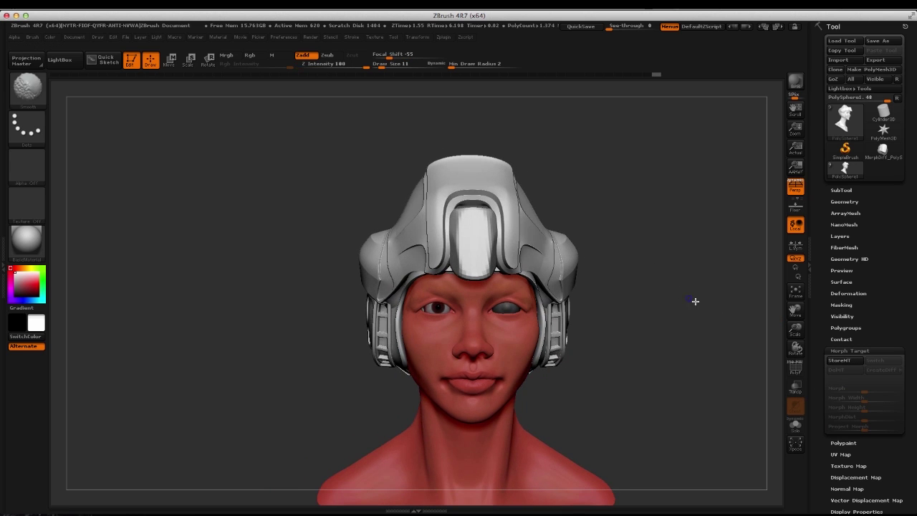
left_click(840, 360)
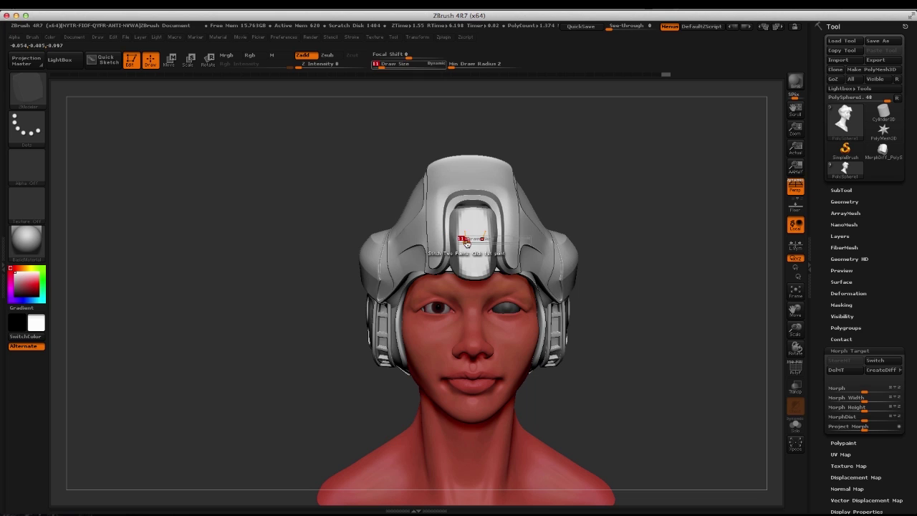
Build up volume on the helmet's front forehead plate using the ClayBuildup brush with an enlarged draw size
left_click_drag(467, 245, 470, 243)
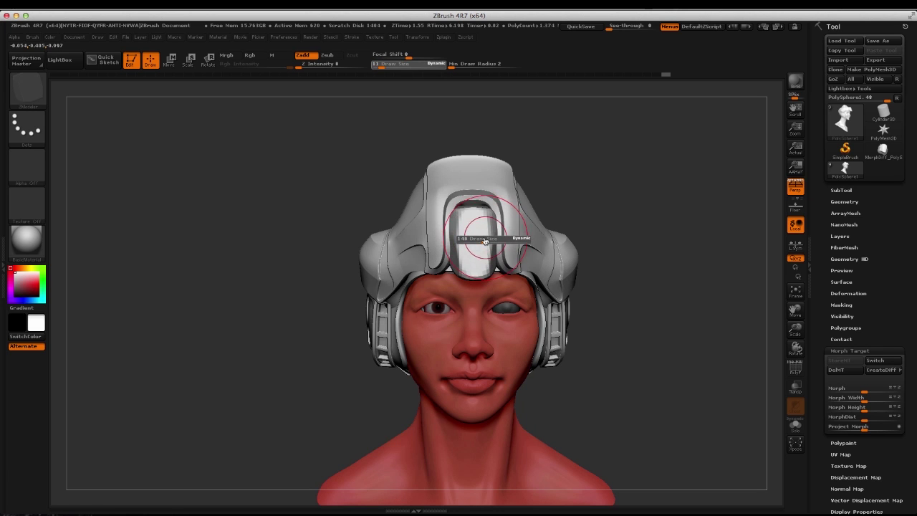
mouse_move(358, 172)
left_mouse_down()
mouse_move(370, 180)
mouse_move(356, 179)
mouse_move(380, 174)
left_mouse_up()
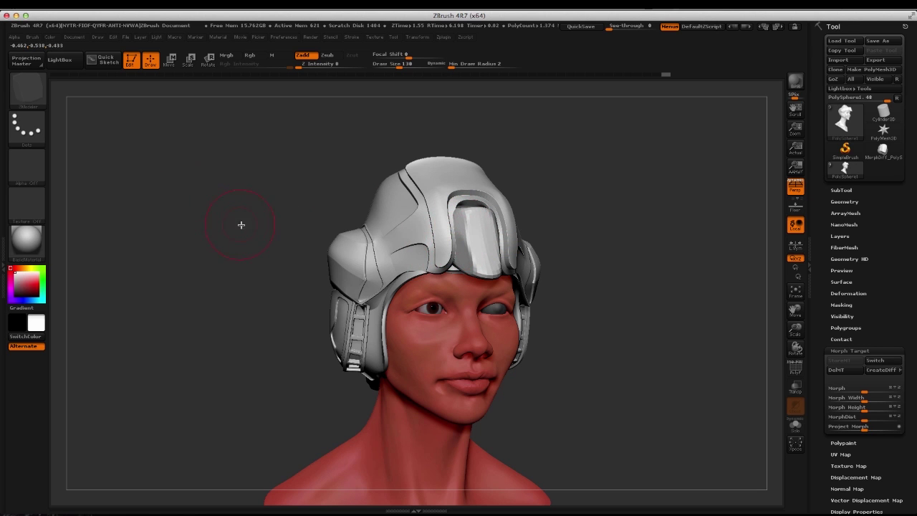
key("b")
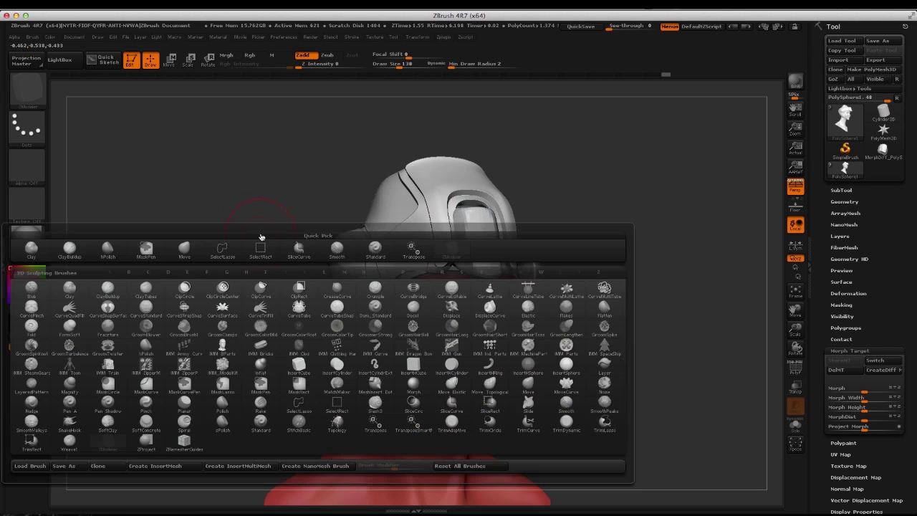
left_click(70, 250)
left_click_drag(274, 211, 272, 219)
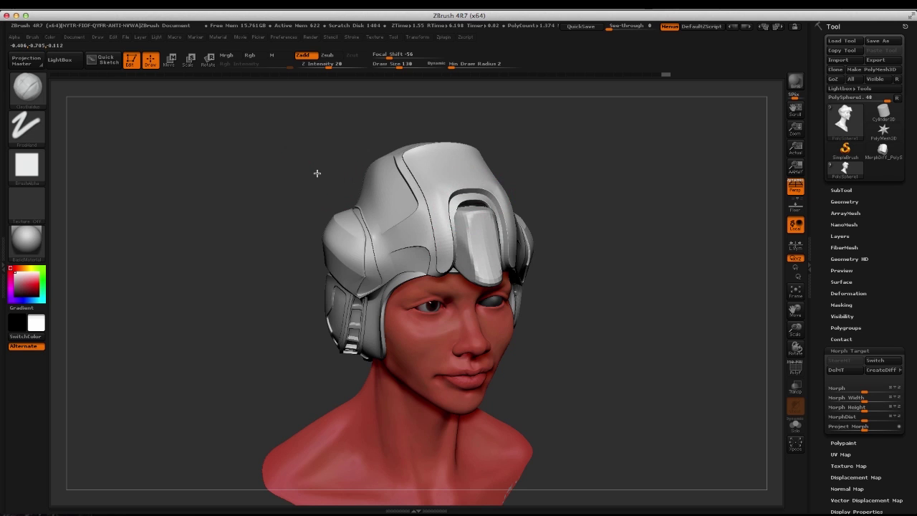
left_click_drag(317, 173, 392, 181)
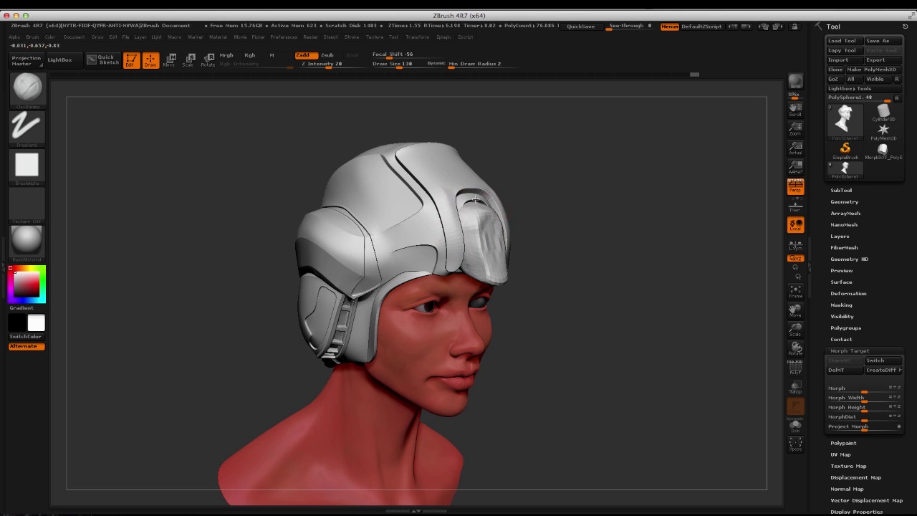
mouse_move(526, 185)
left_mouse_down()
mouse_move(536, 194)
mouse_move(498, 194)
left_mouse_up()
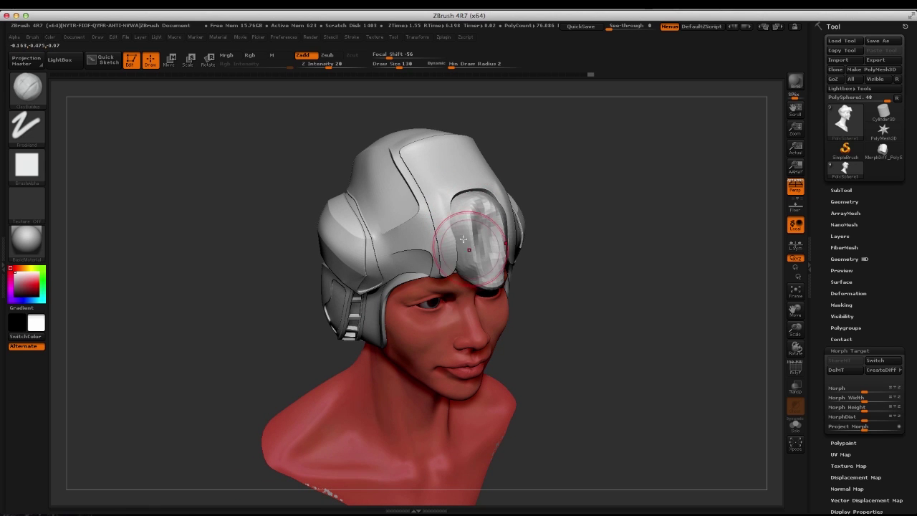
left_click_drag(463, 238, 500, 277)
mouse_move(559, 196)
left_mouse_down()
mouse_move(583, 191)
mouse_move(537, 176)
left_mouse_up()
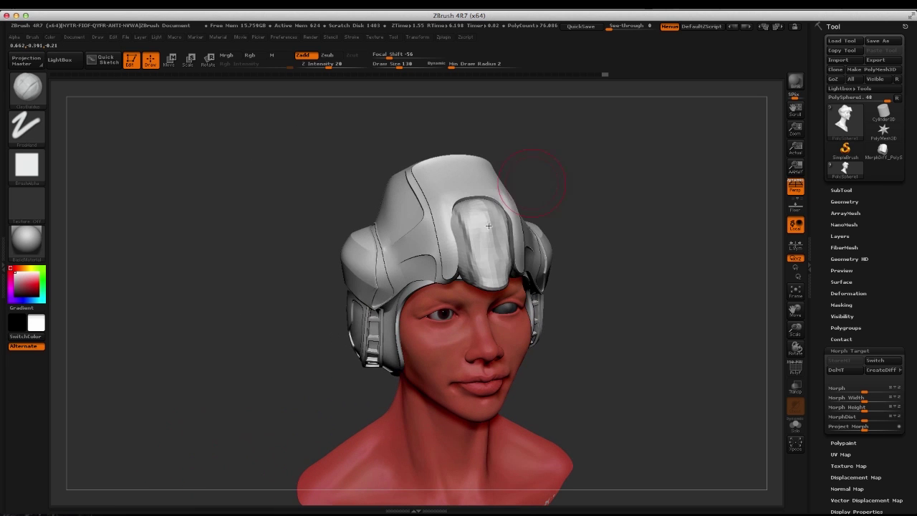
Smooth the built-up surface of the helmet's front plate into a rounded form
key("shift")
left_click_drag(309, 176, 334, 171)
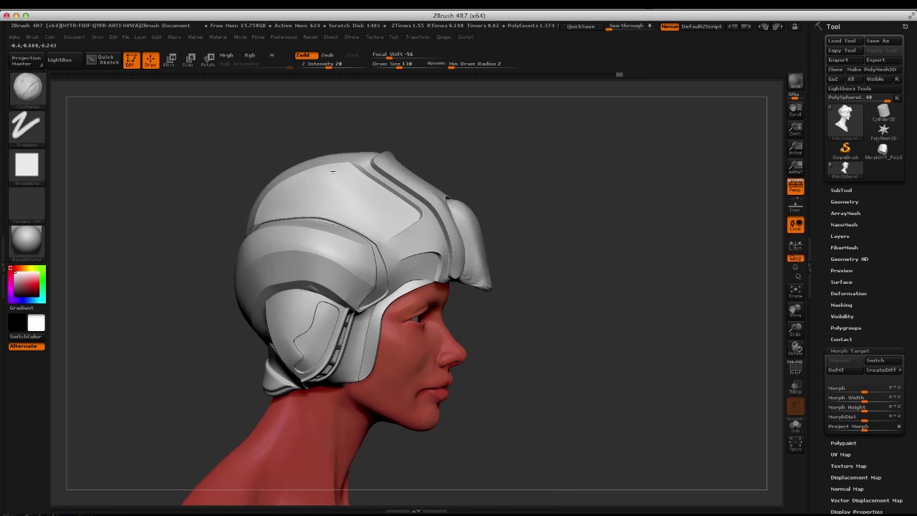
key("shift")
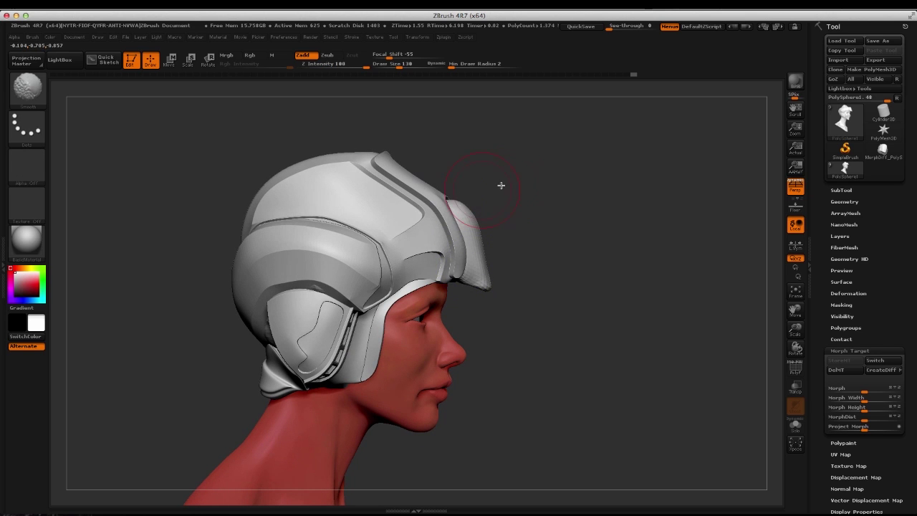
mouse_move(501, 185)
left_mouse_down()
mouse_move(424, 186)
mouse_move(383, 207)
mouse_move(401, 213)
mouse_move(397, 155)
mouse_move(386, 145)
mouse_move(385, 160)
mouse_move(358, 149)
mouse_move(549, 241)
mouse_move(566, 259)
mouse_move(575, 250)
left_mouse_up()
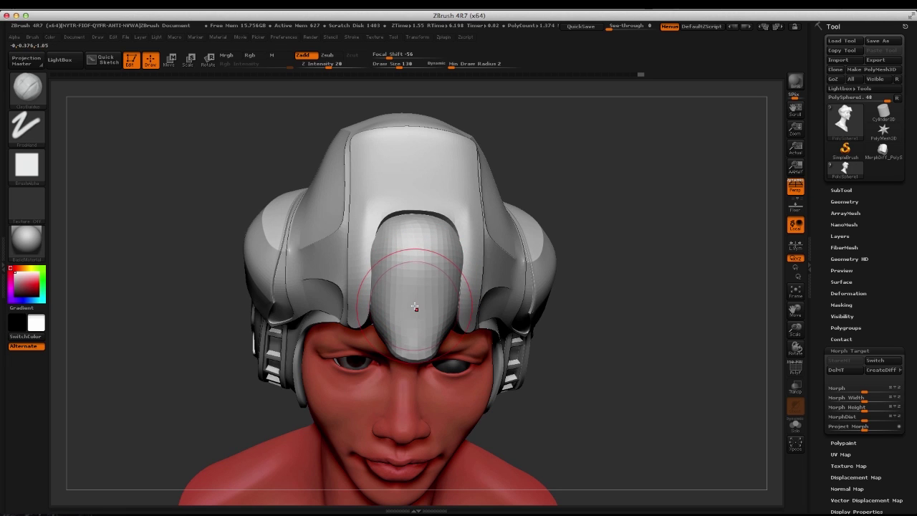
Carve grooves into the front plate along its length using the Dam_Standard brush with a reduced draw size
key("b")
key("d")
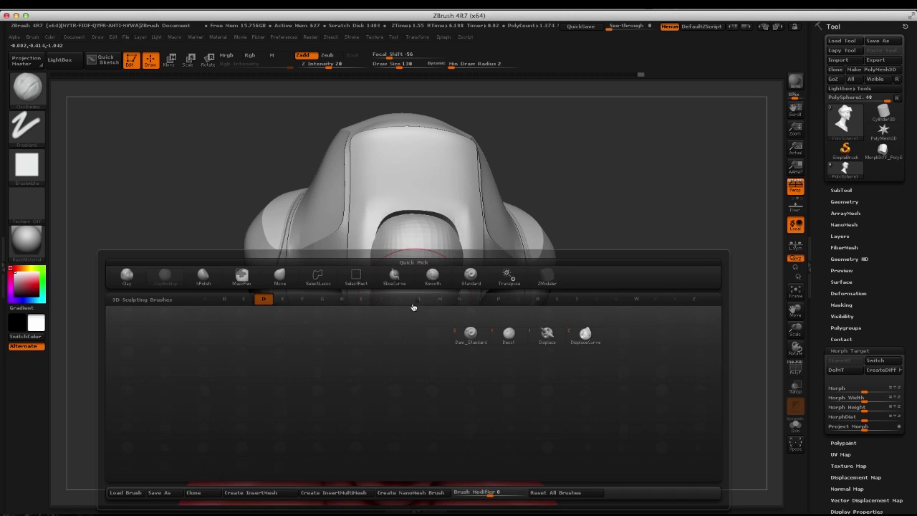
left_click(470, 334)
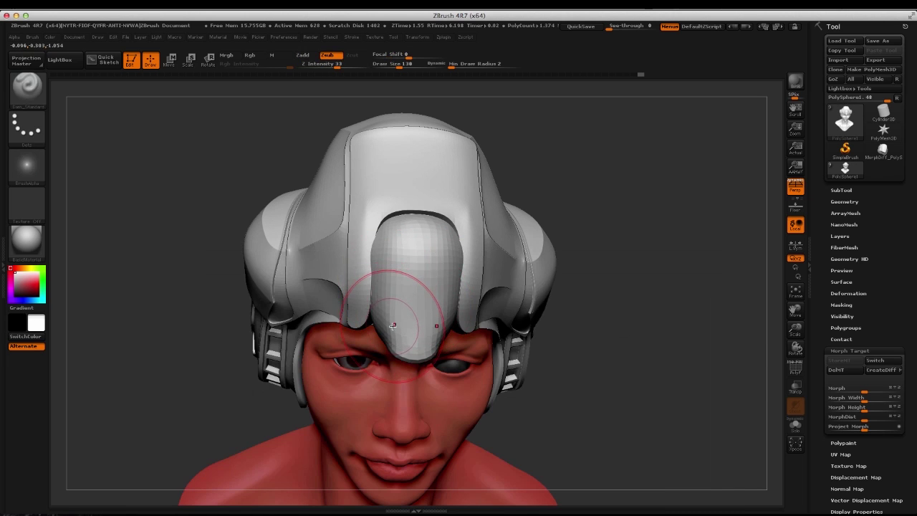
key("s")
left_click_drag(392, 328, 388, 221)
left_click_drag(273, 154, 387, 215)
Flatten the front and side faces of the forehead plate into crisp planes using the hPolish brush
key("b")
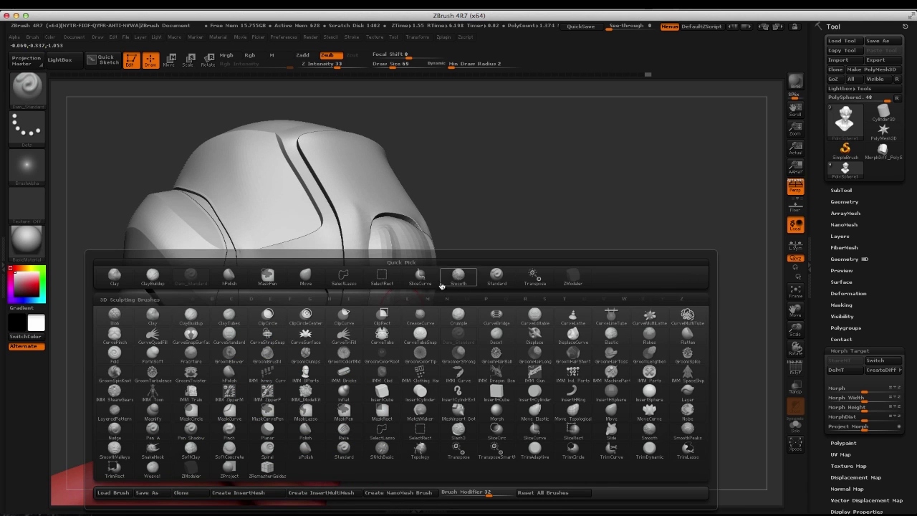
left_click(224, 276)
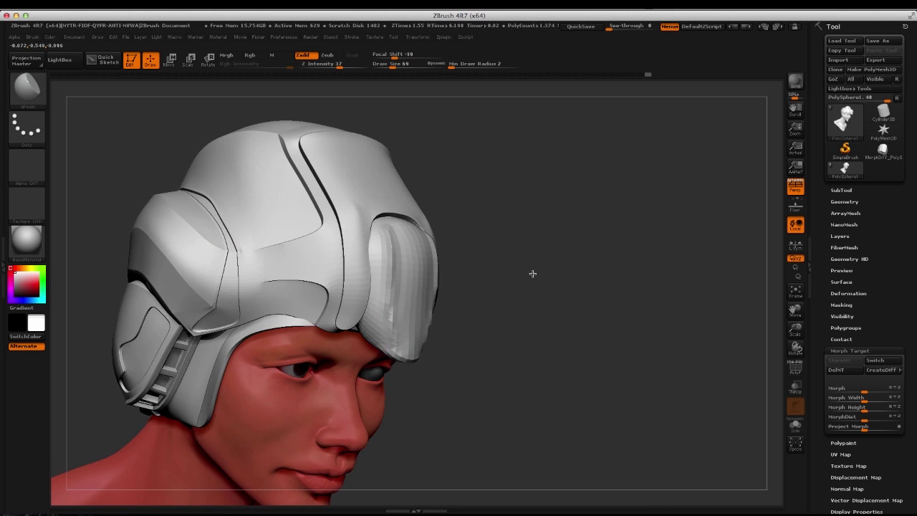
mouse_move(532, 272)
left_mouse_down()
mouse_move(376, 292)
mouse_move(379, 322)
left_mouse_up()
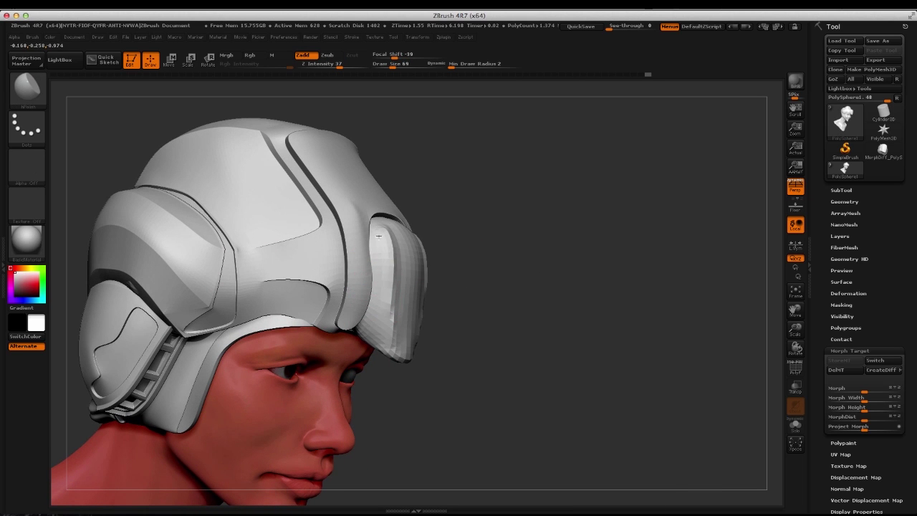
left_click_drag(483, 254, 430, 301)
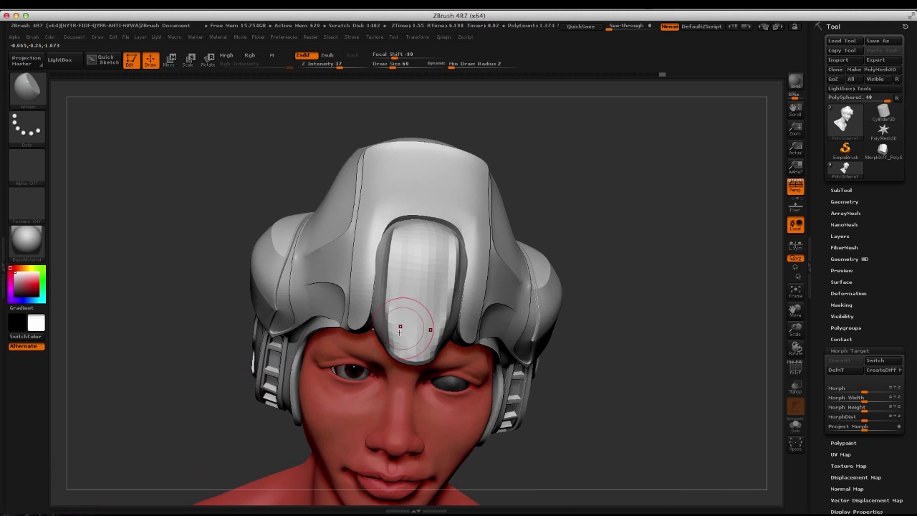
left_click_drag(400, 267, 399, 280)
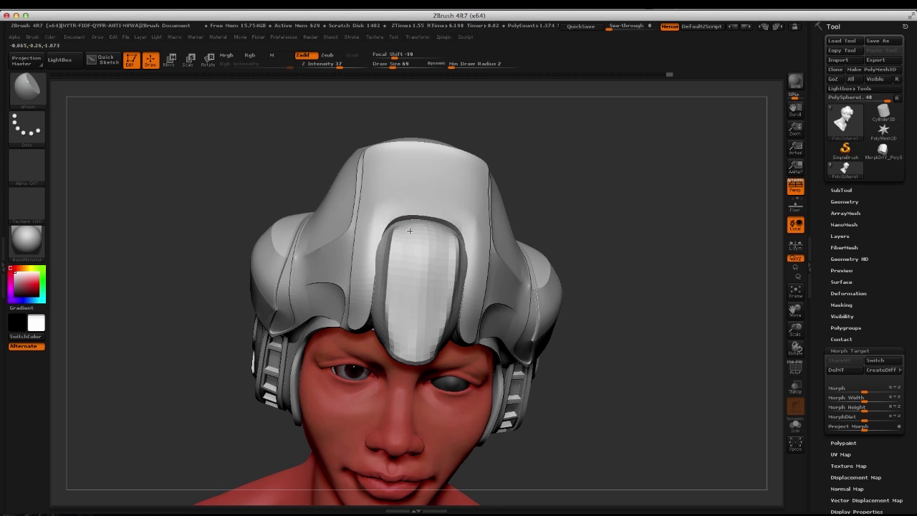
left_click_drag(410, 231, 415, 299)
left_click_drag(408, 236, 415, 301)
left_click_drag(434, 243, 422, 317)
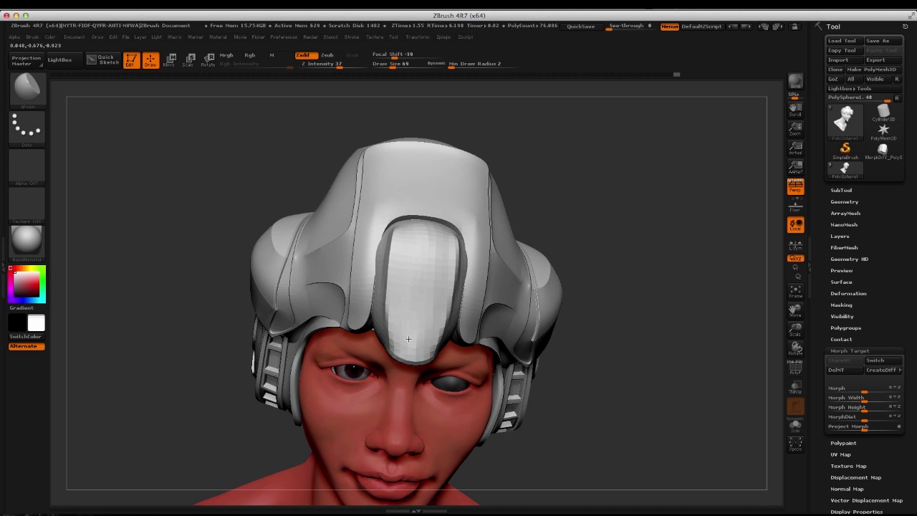
Polish the forehead plate's side profile, lower tip and underside with the hPolish brush
mouse_move(233, 176)
left_mouse_down()
mouse_move(273, 160)
mouse_move(372, 237)
mouse_move(436, 317)
mouse_move(432, 310)
left_mouse_up()
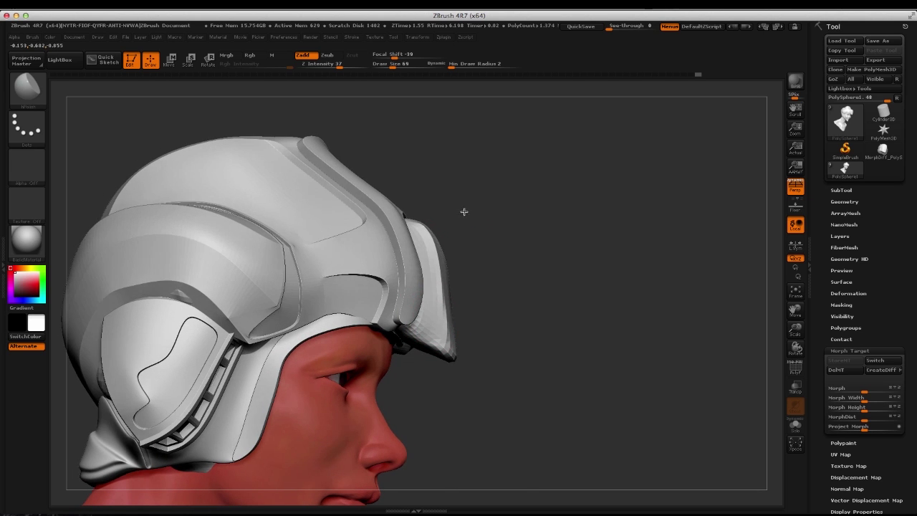
mouse_move(463, 208)
left_mouse_down()
mouse_move(408, 187)
mouse_move(399, 217)
mouse_move(465, 247)
left_mouse_up()
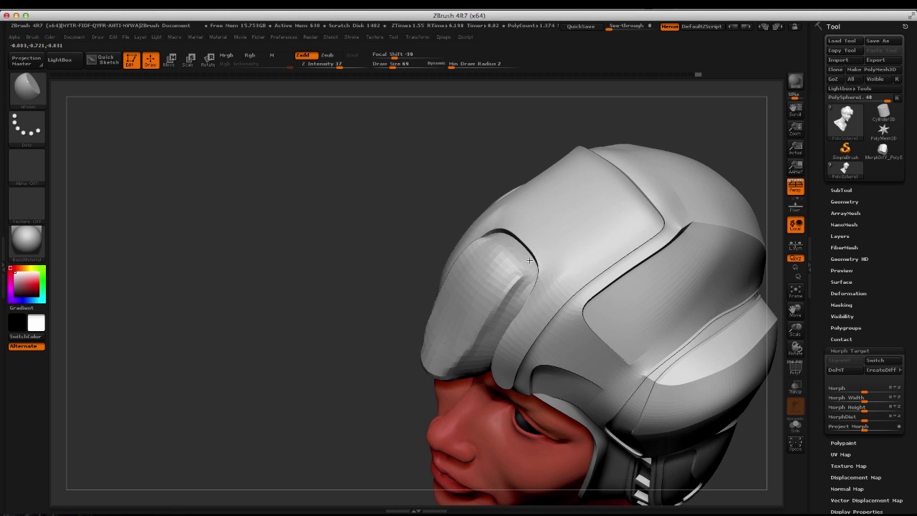
mouse_move(366, 191)
left_mouse_down()
mouse_move(575, 212)
mouse_move(594, 239)
mouse_move(588, 256)
left_mouse_up()
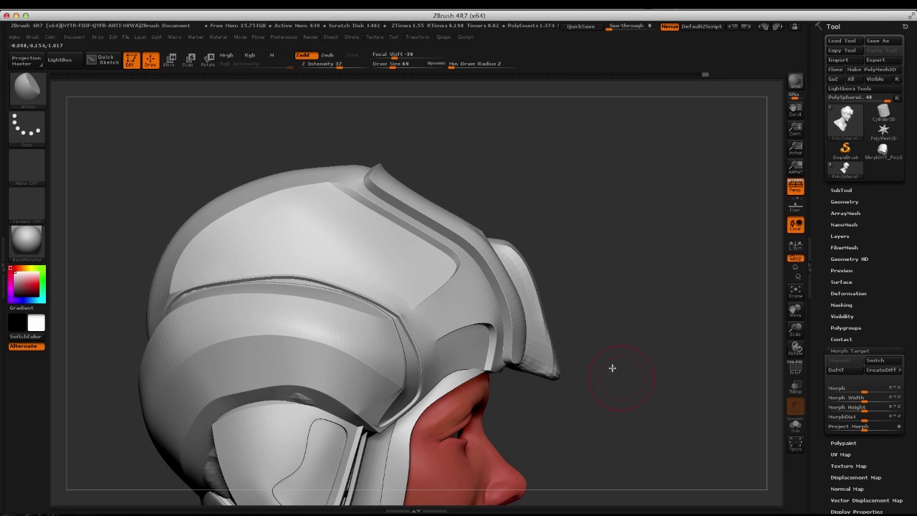
left_click_drag(609, 300, 533, 308)
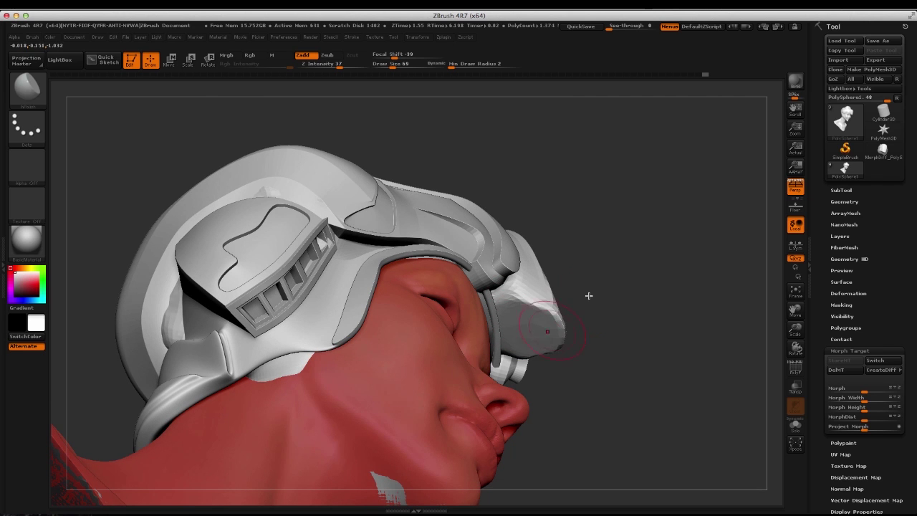
mouse_move(614, 322)
left_mouse_down("shift")
mouse_move(614, 333)
mouse_move(618, 300)
left_mouse_up("shift")
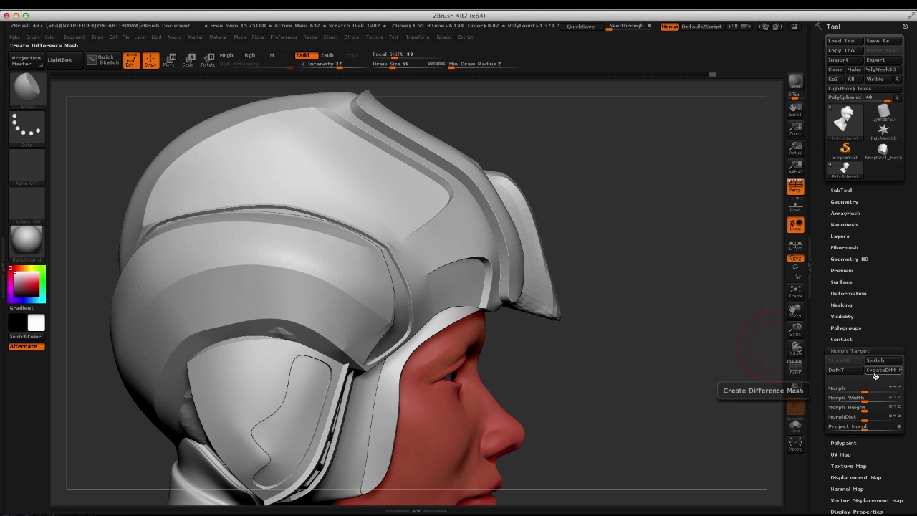
Create a difference mesh from the morph target and insert it into the bust as a new subtool
left_click(874, 370)
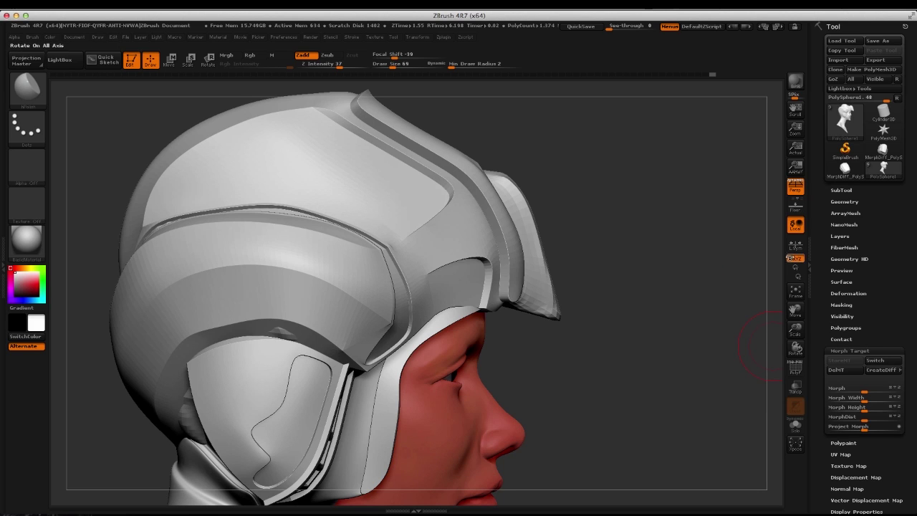
mouse_move(843, 170)
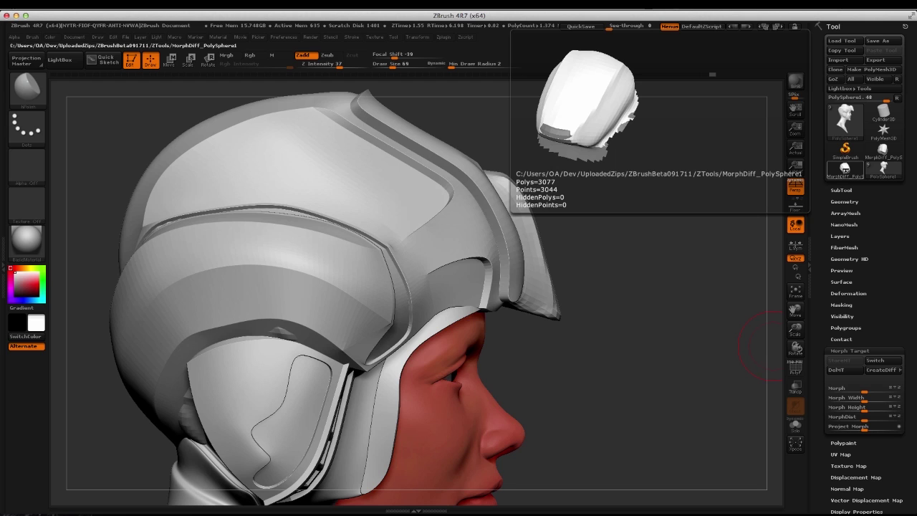
left_click(840, 191)
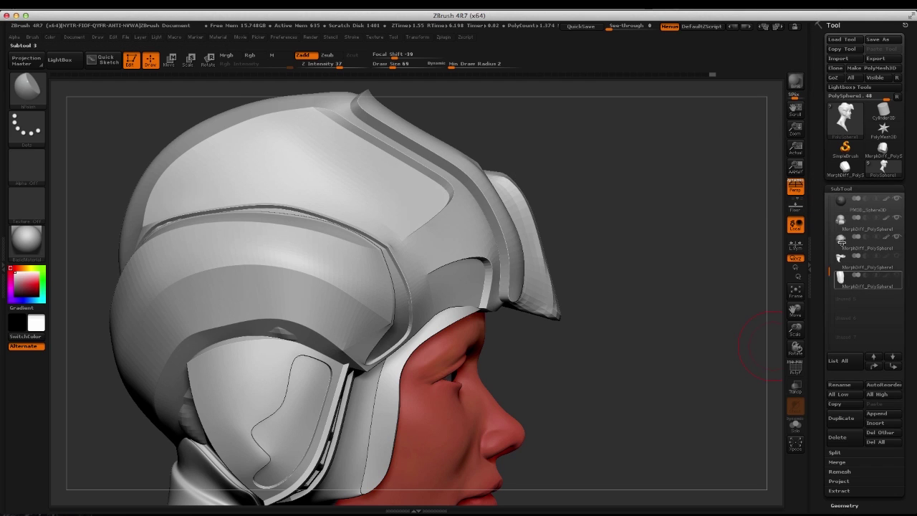
left_click(876, 422)
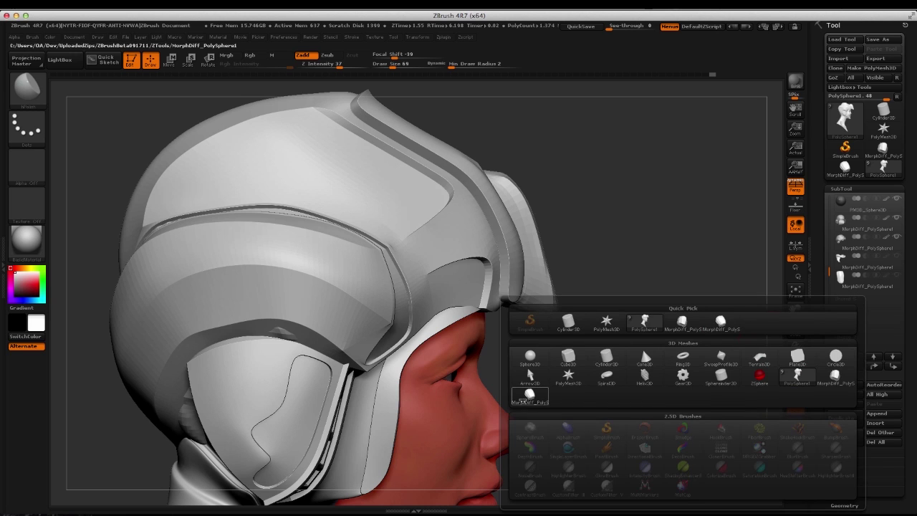
left_click(525, 398)
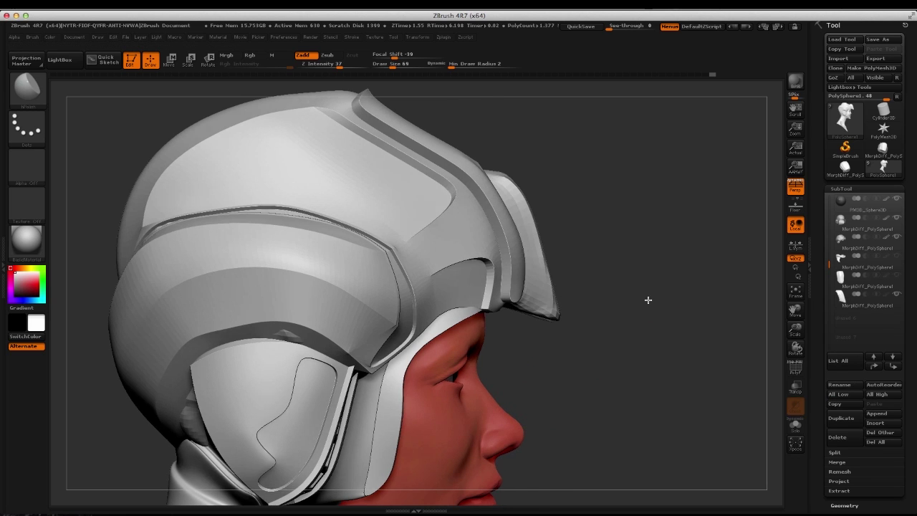
left_click_drag(647, 300, 528, 210)
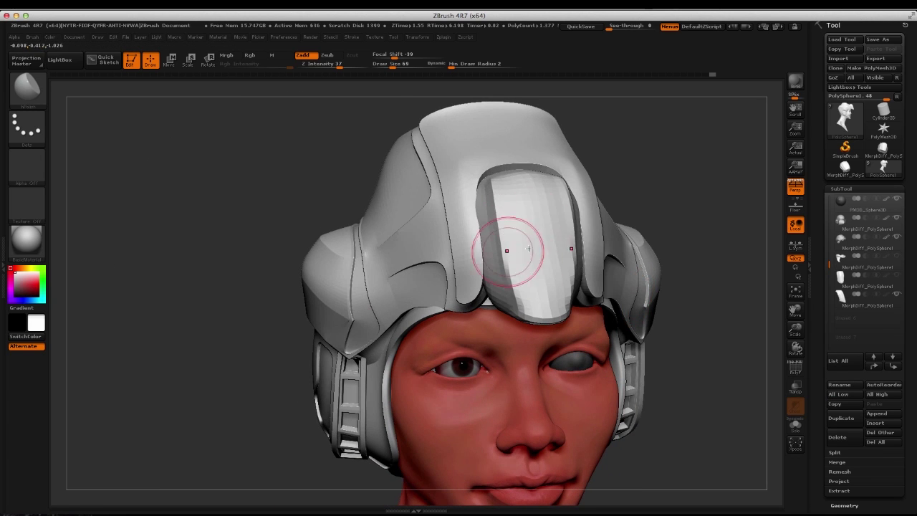
Select the inserted plate subtool, show it in Solo mode and turn on its polyframe display
left_click(840, 296)
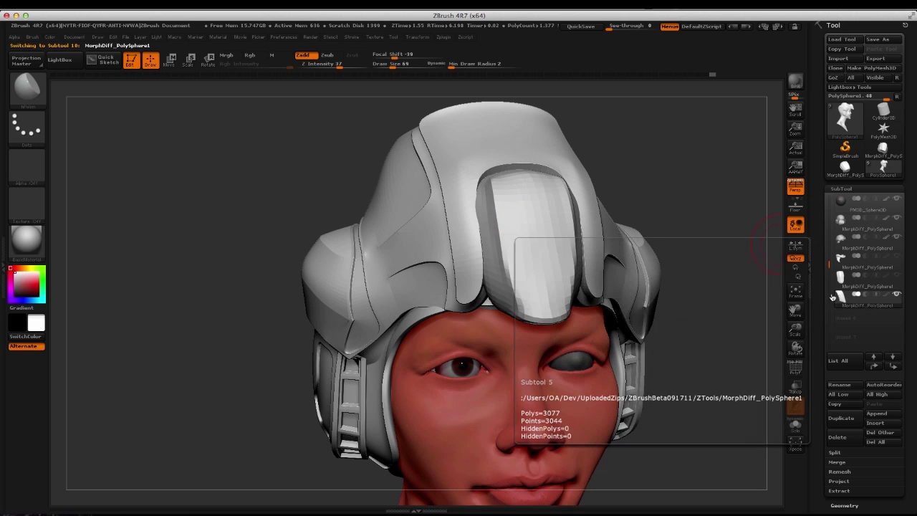
left_click(795, 427)
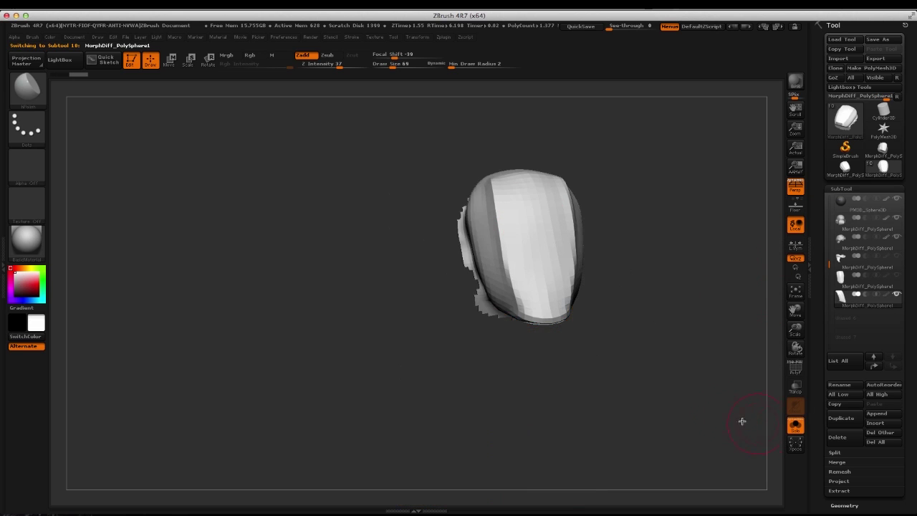
left_click_drag(682, 325, 329, 250)
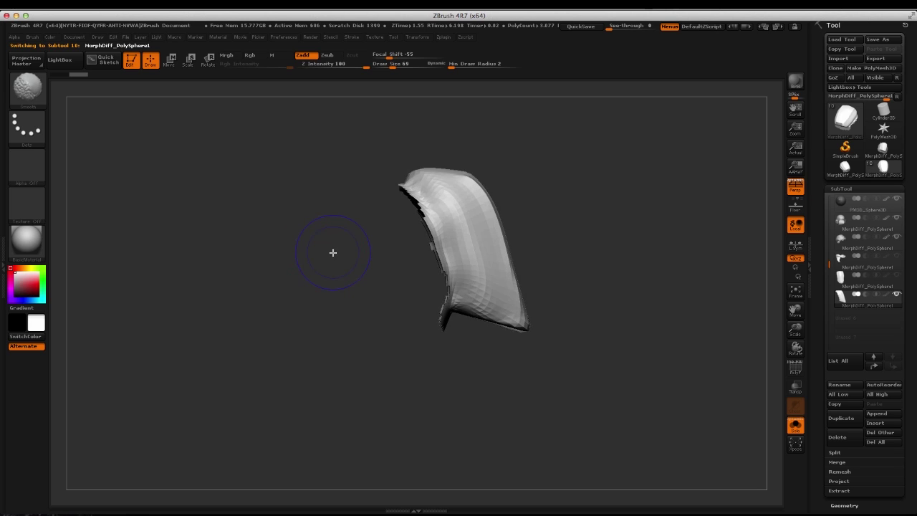
key("shift+f")
Isolate the plate's outer shell polygroup and delete the hidden remainder of the difference mesh
mouse_move(314, 254)
left_mouse_down()
mouse_move(308, 239)
mouse_move(350, 266)
mouse_move(308, 250)
mouse_move(373, 257)
mouse_move(262, 245)
mouse_move(262, 227)
mouse_move(298, 247)
left_mouse_up()
left_click(418, 259, "ctrl+shift")
left_click(405, 259, "ctrl+shift")
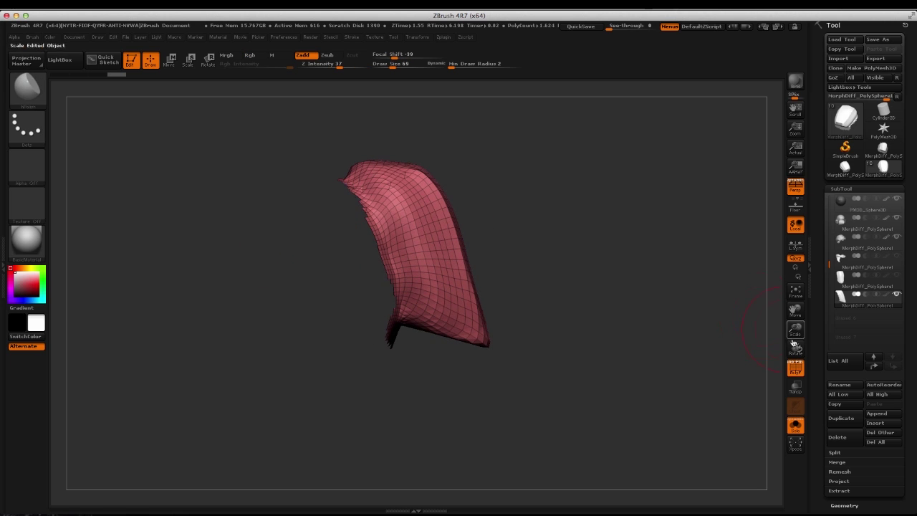
scroll(817, 351, "down", 5)
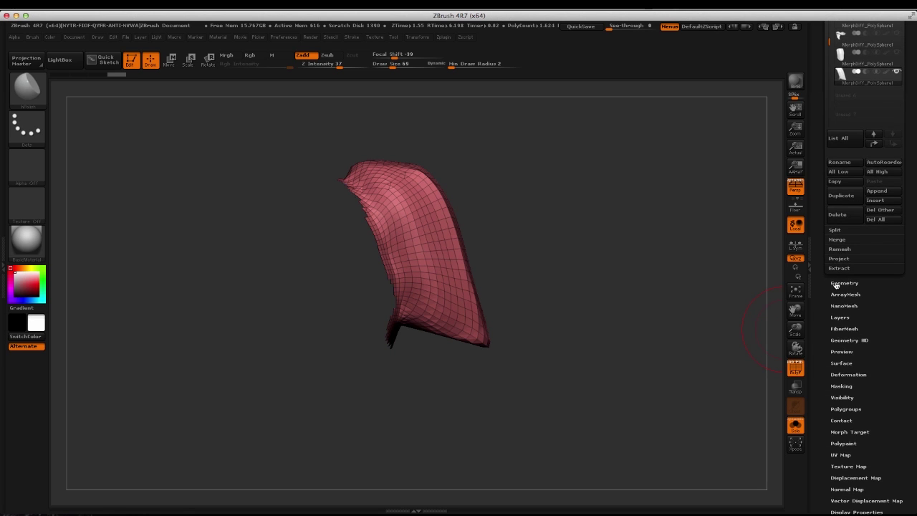
left_click(834, 284)
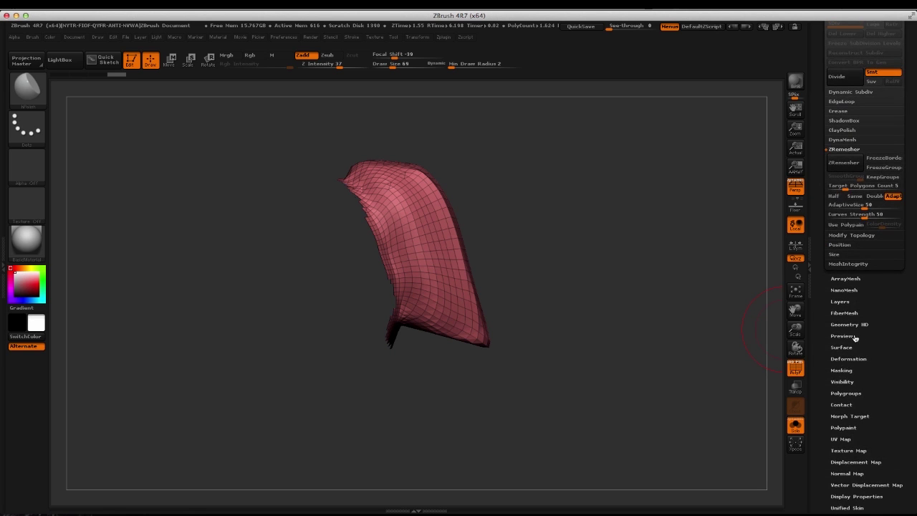
left_click(836, 236)
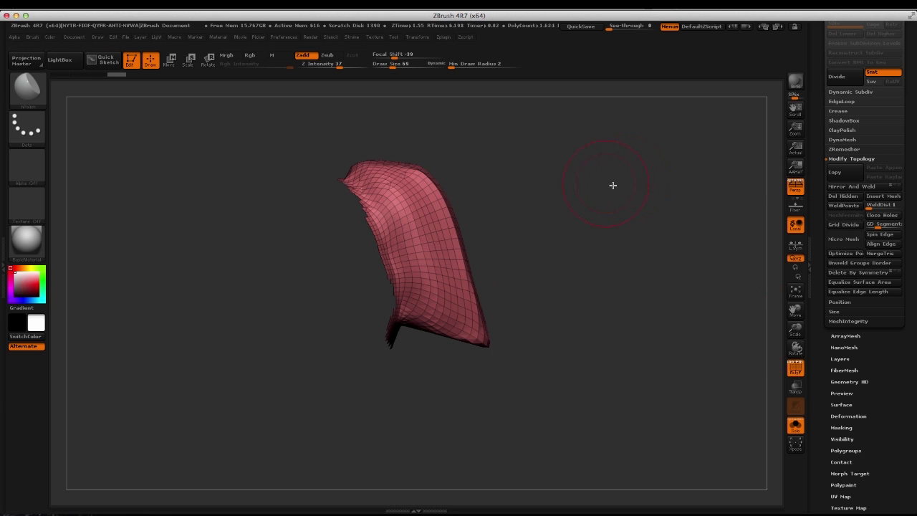
left_click_drag(612, 184, 639, 262)
left_click_drag(497, 264, 452, 260)
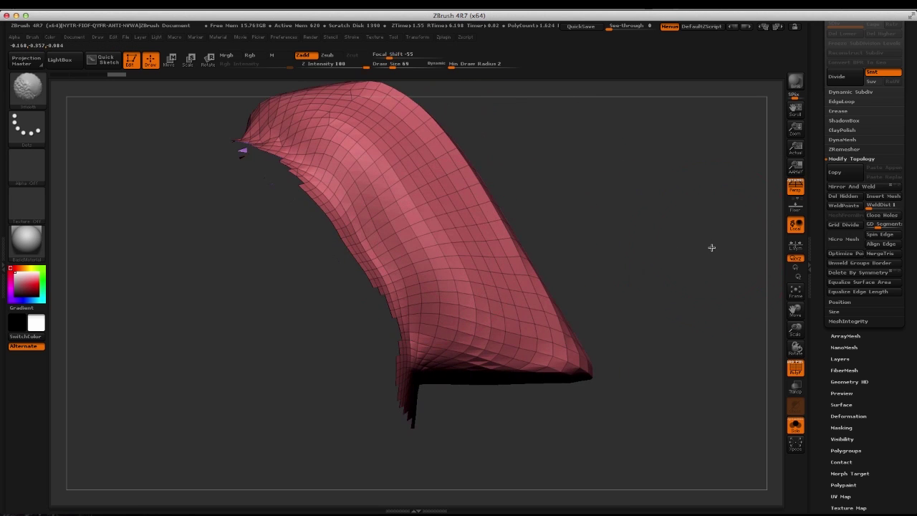
left_click_drag(709, 248, 774, 270)
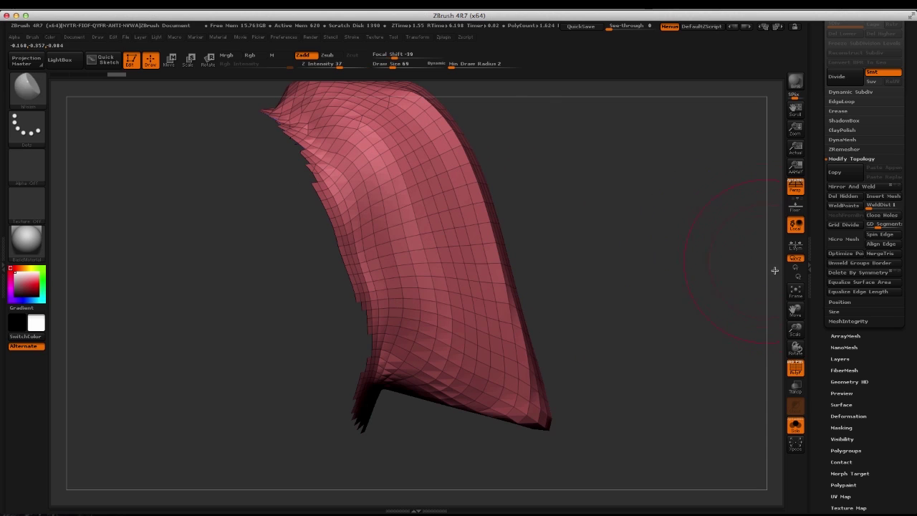
left_click(841, 197)
mouse_move(224, 302)
left_mouse_down("alt")
mouse_move(226, 238)
mouse_move(233, 259)
left_mouse_up("alt")
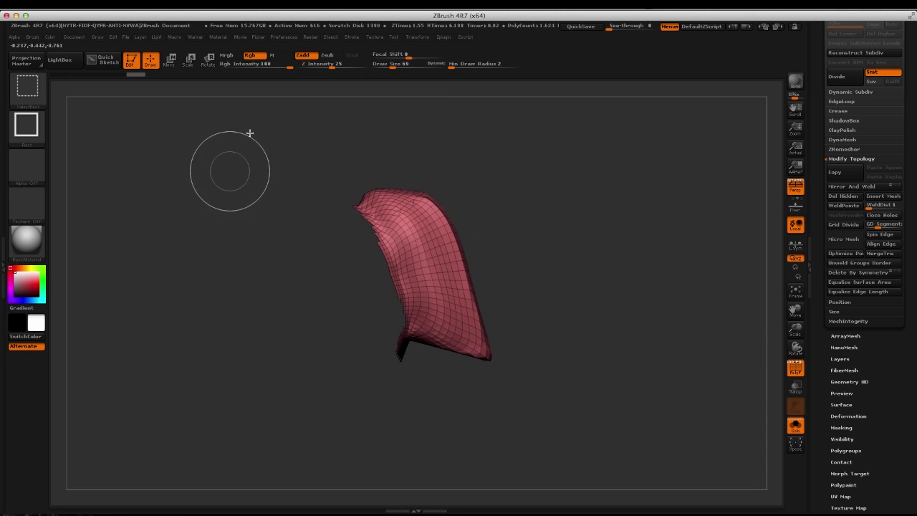
Slice the shell along its jagged back edge with the SliceCurve brush and hide the ragged strip
left_click(28, 95, "ctrl+shift")
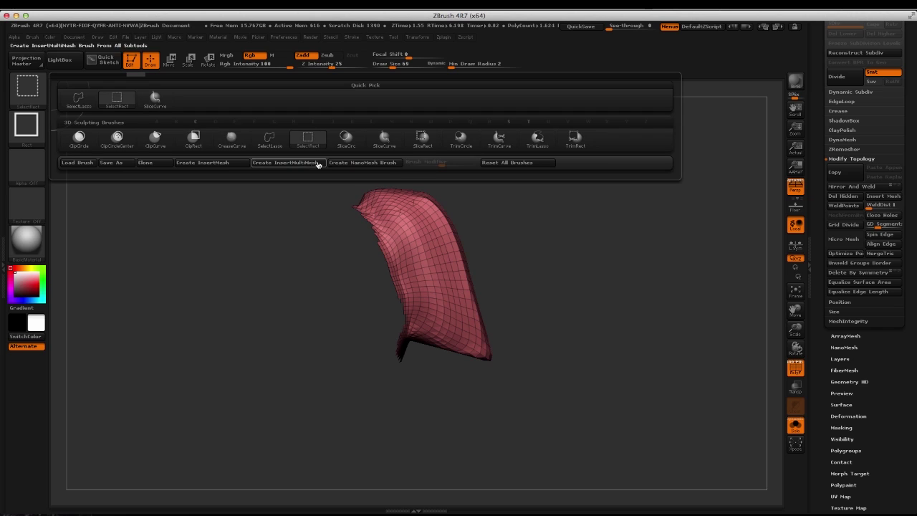
left_click(382, 151)
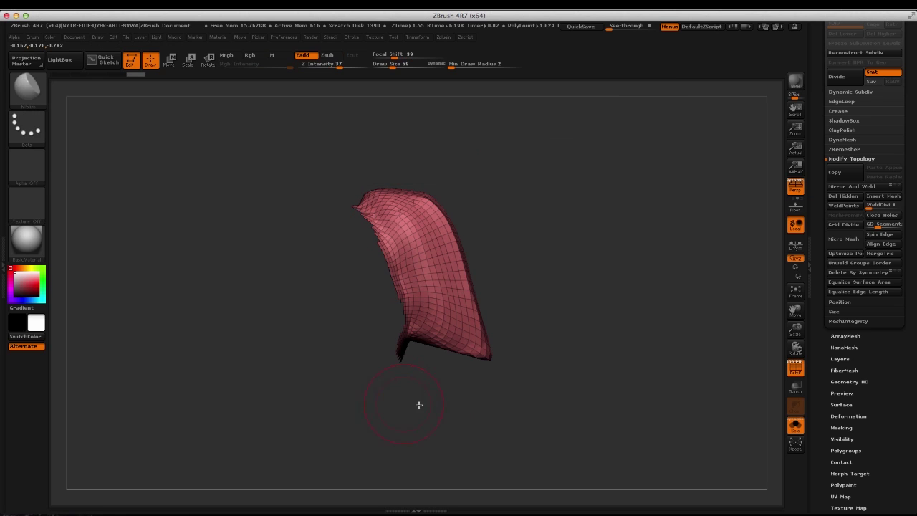
mouse_move(432, 396)
left_mouse_down("ctrl+shift")
mouse_move(399, 235)
mouse_move(293, 157)
left_mouse_up("ctrl+shift")
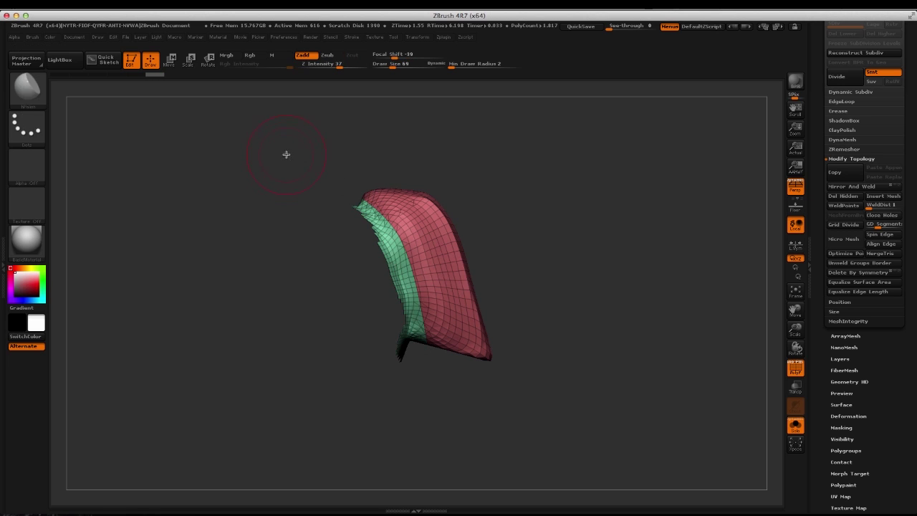
left_click(394, 272, "ctrl+shift")
left_click(391, 260, "ctrl+shift")
mouse_move(296, 223)
left_mouse_down()
mouse_move(279, 249)
mouse_move(252, 196)
mouse_move(266, 210)
mouse_move(256, 266)
mouse_move(256, 246)
left_mouse_up()
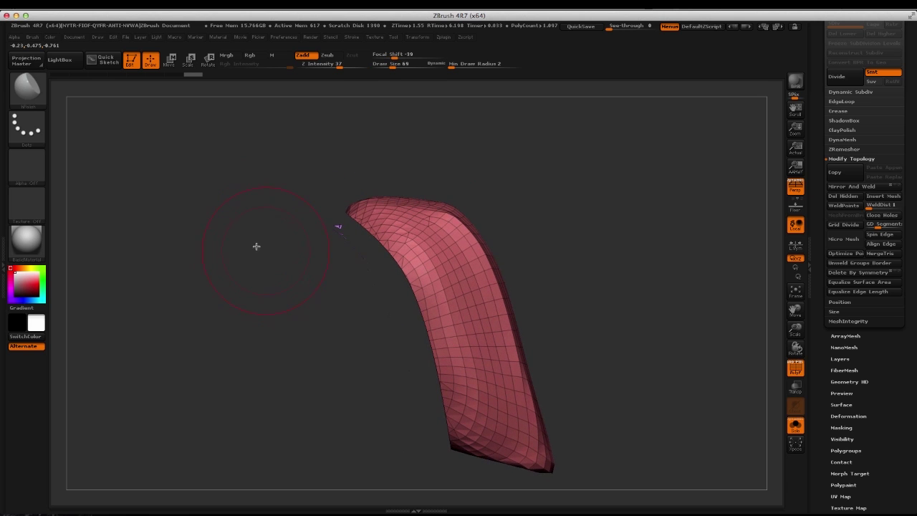
Hide the stray polygons behind the plate with the SelectLasso brush and delete all hidden geometry
left_click(28, 87, "ctrl+shift")
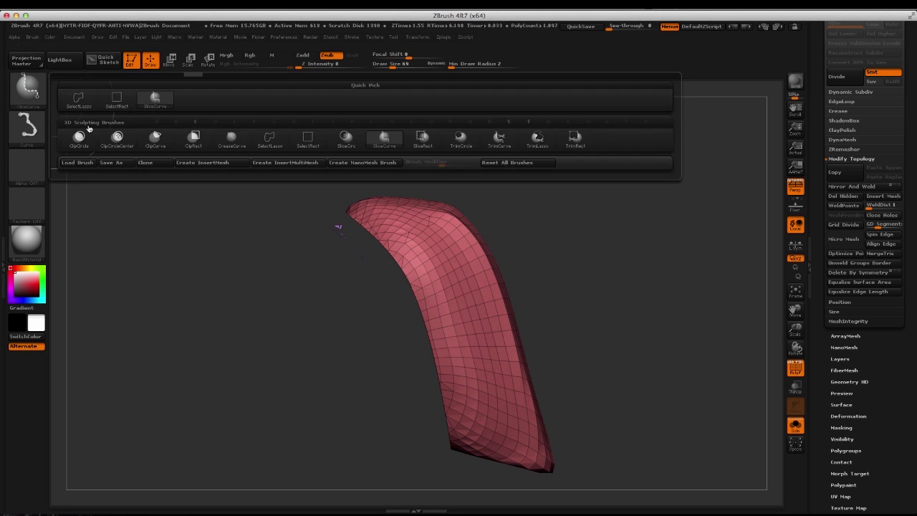
left_click(86, 102)
left_click_drag(315, 315, 367, 262, "ctrl+shift")
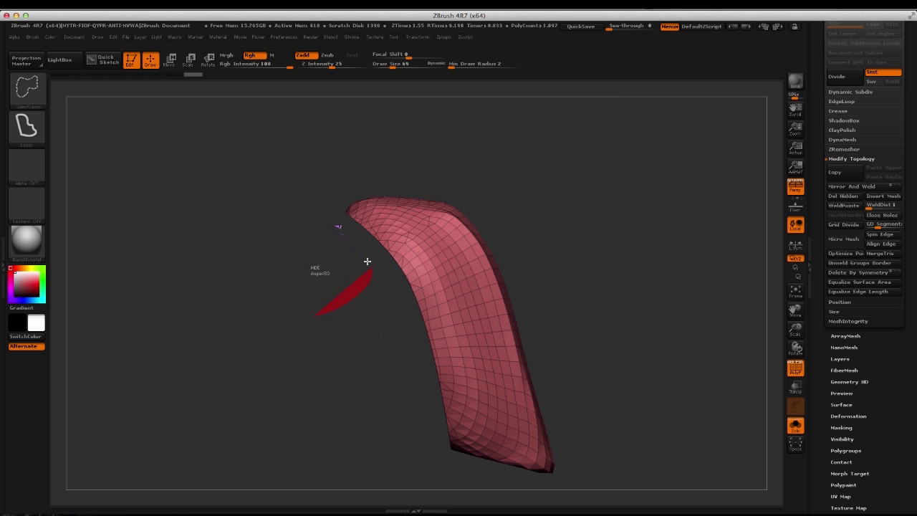
left_click_drag(340, 223, 338, 227, "ctrl+shift")
mouse_move(154, 229)
left_mouse_down()
mouse_move(222, 284)
mouse_move(231, 317)
mouse_move(184, 186)
mouse_move(222, 182)
mouse_move(186, 184)
left_mouse_up()
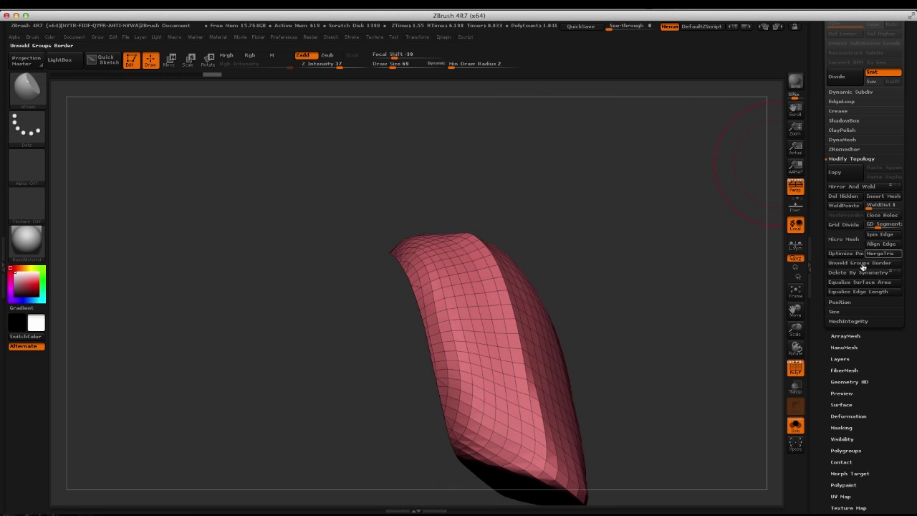
left_click(832, 199)
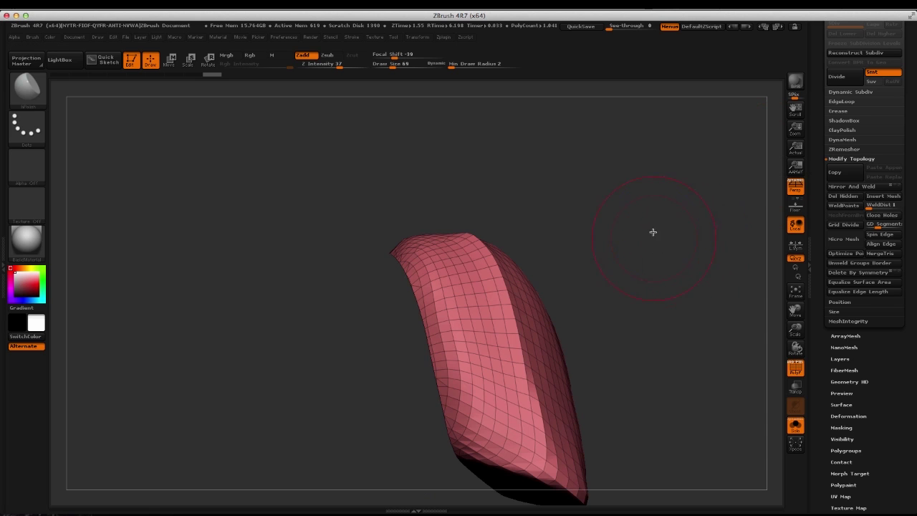
mouse_move(652, 232)
left_mouse_down()
mouse_move(634, 275)
mouse_move(628, 248)
mouse_move(611, 242)
mouse_move(519, 239)
mouse_move(374, 202)
mouse_move(466, 310)
left_mouse_up()
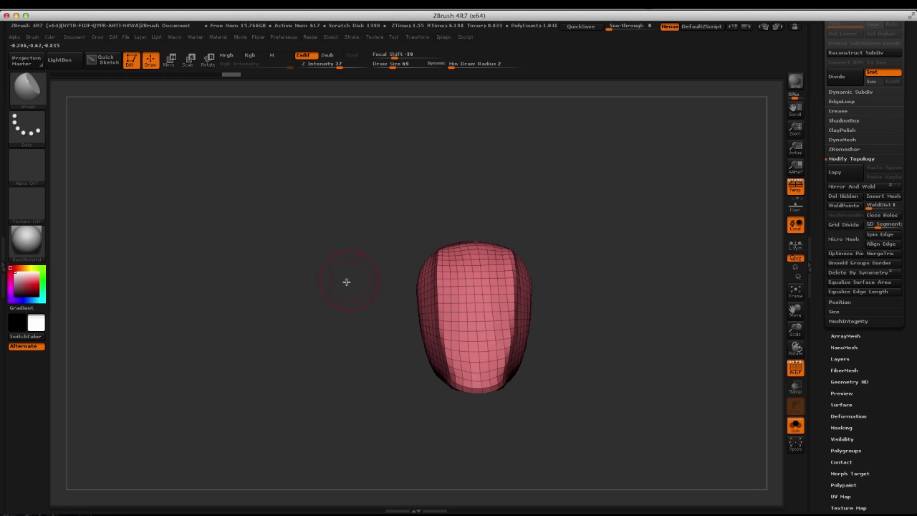
left_click_drag(346, 282, 308, 329)
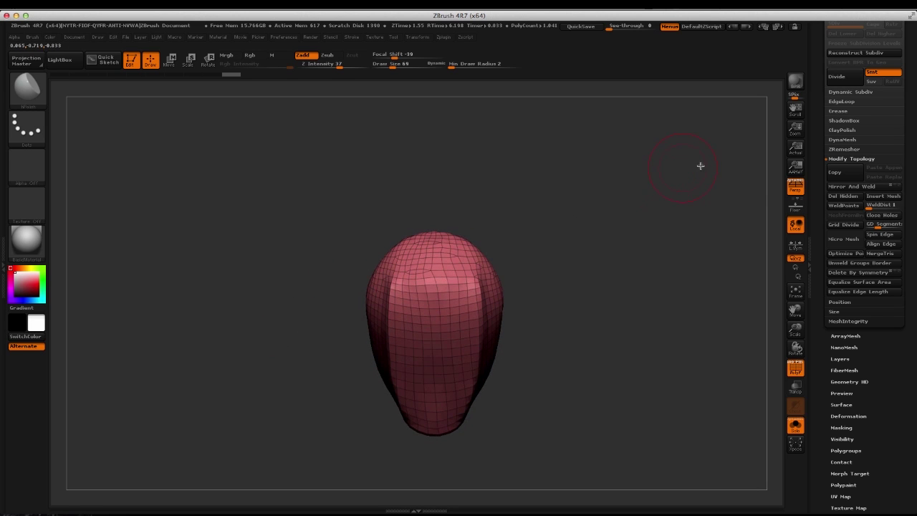
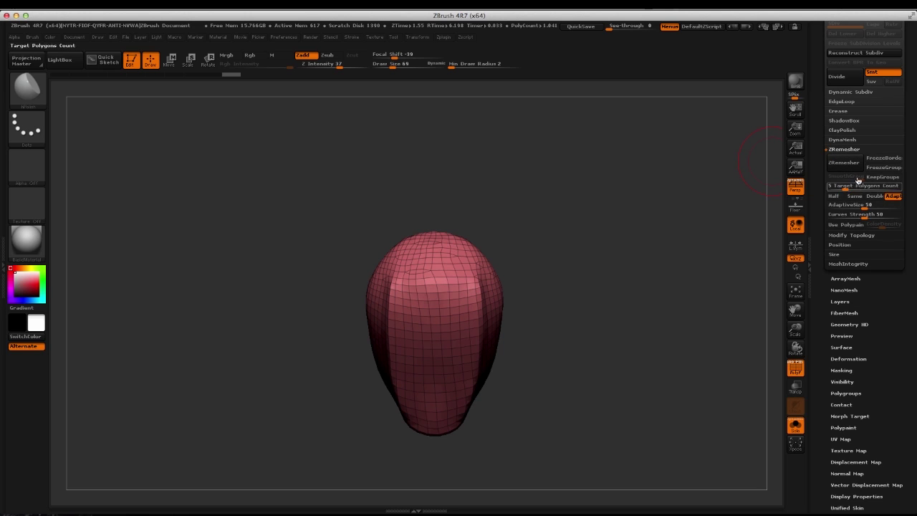
ZRemesh the plate repeatedly with the Target Polygons Count at 0.1 to get a cleaner low-poly shell
left_click_drag(840, 188, 828, 189)
left_click(839, 165)
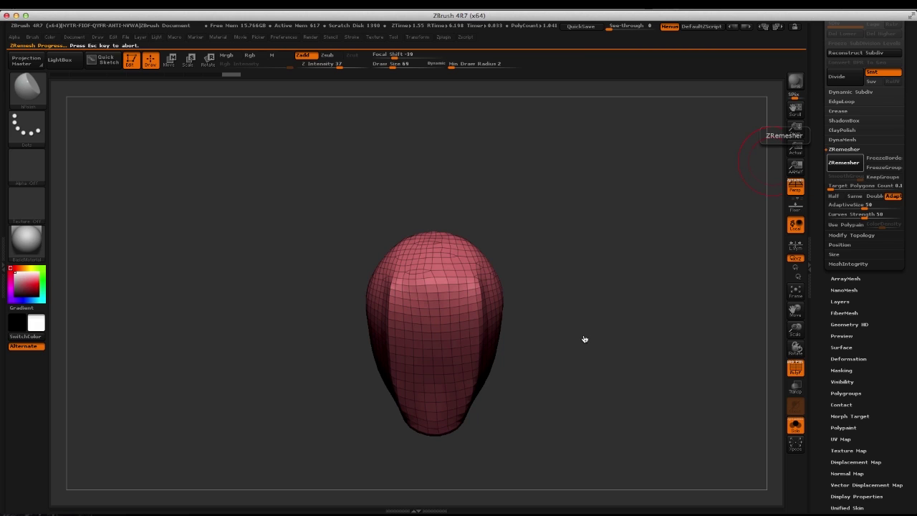
left_click_drag(583, 334, 645, 286)
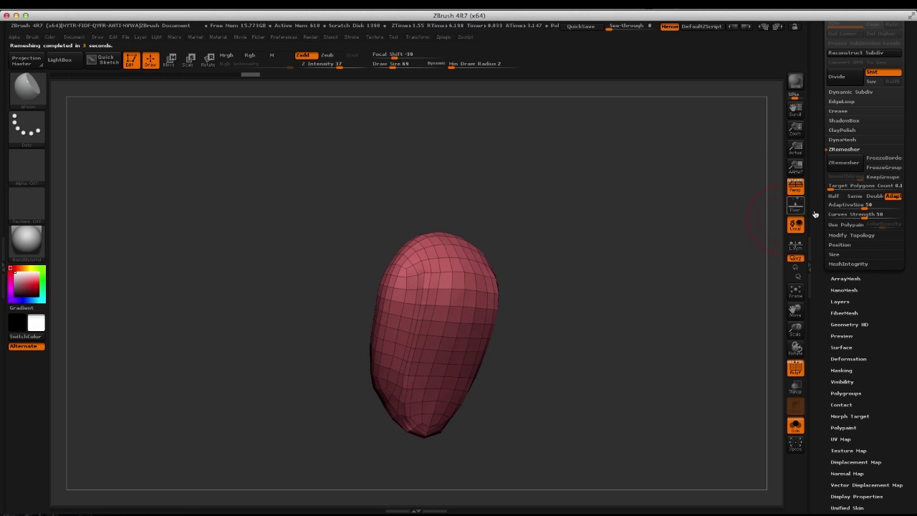
left_click(844, 163)
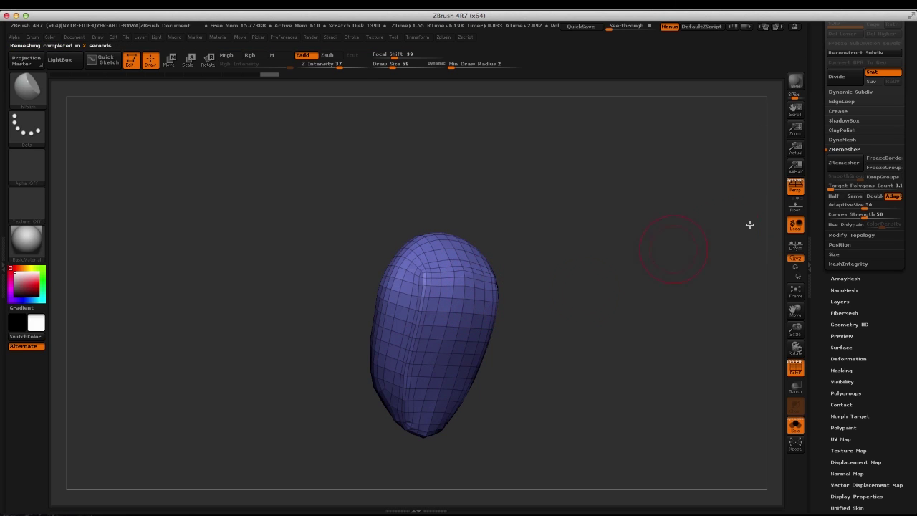
left_click(839, 166)
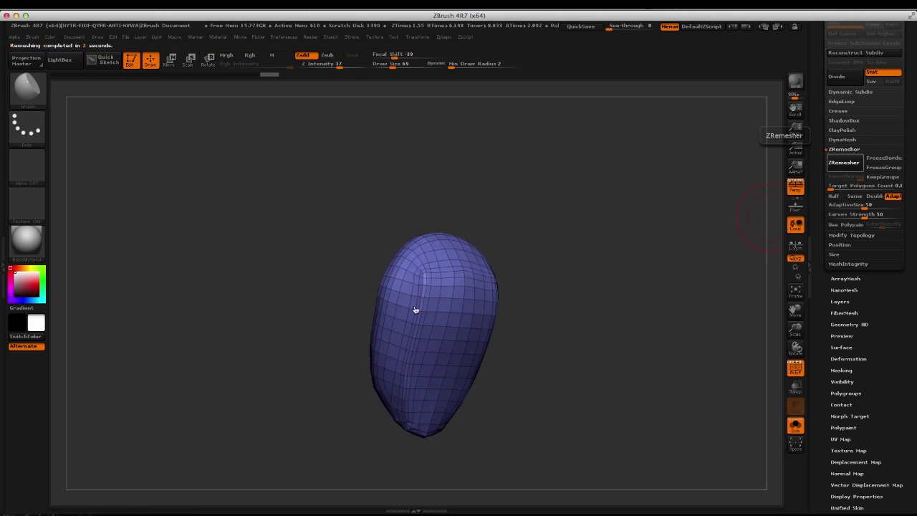
Examine the remeshed plate's edge flow from the side, the top and the front
mouse_move(348, 239)
left_mouse_down("shift")
mouse_move(334, 209)
mouse_move(328, 234)
mouse_move(373, 188)
mouse_move(351, 221)
mouse_move(365, 243)
left_mouse_up("shift")
left_click_drag(356, 197, 379, 230)
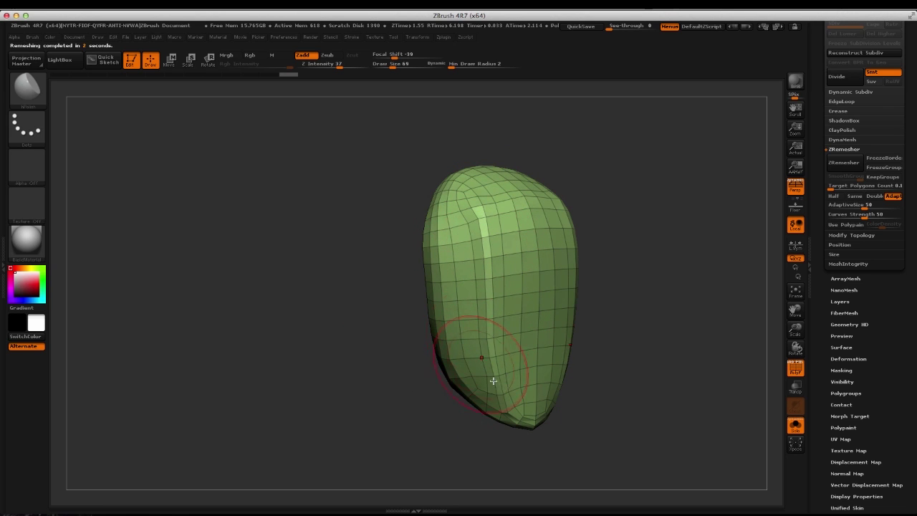
left_click_drag(348, 220, 495, 269)
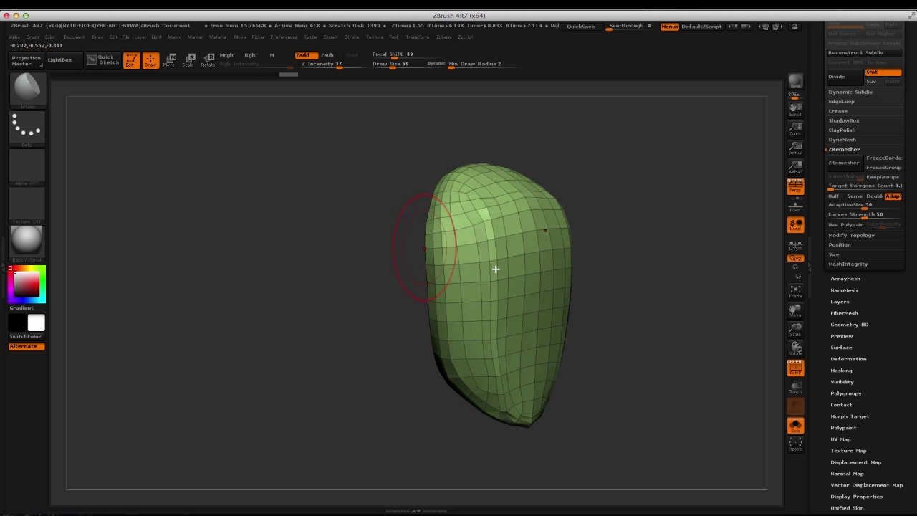
mouse_move(373, 246)
left_mouse_down()
mouse_move(353, 325)
mouse_move(370, 252)
mouse_move(501, 283)
left_mouse_up()
left_click_drag(587, 283, 383, 174)
left_click_drag(363, 210, 388, 265)
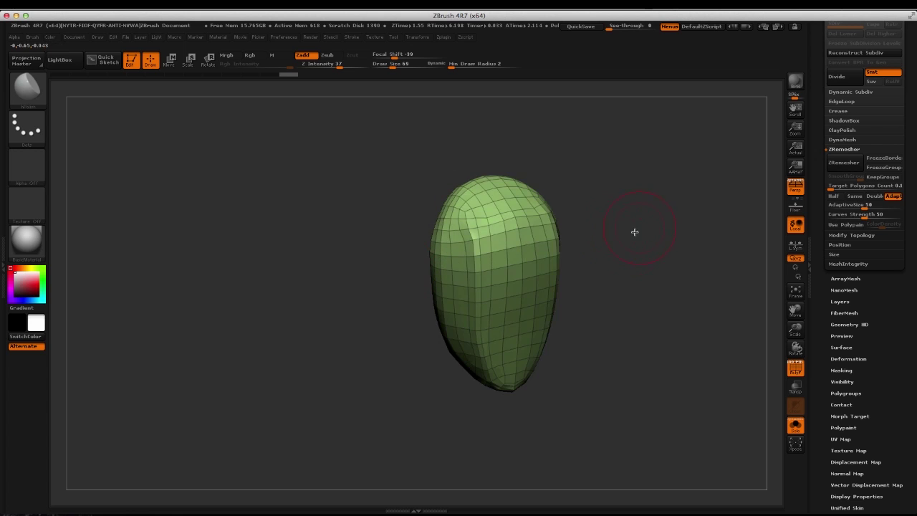
left_click_drag(621, 237, 643, 256)
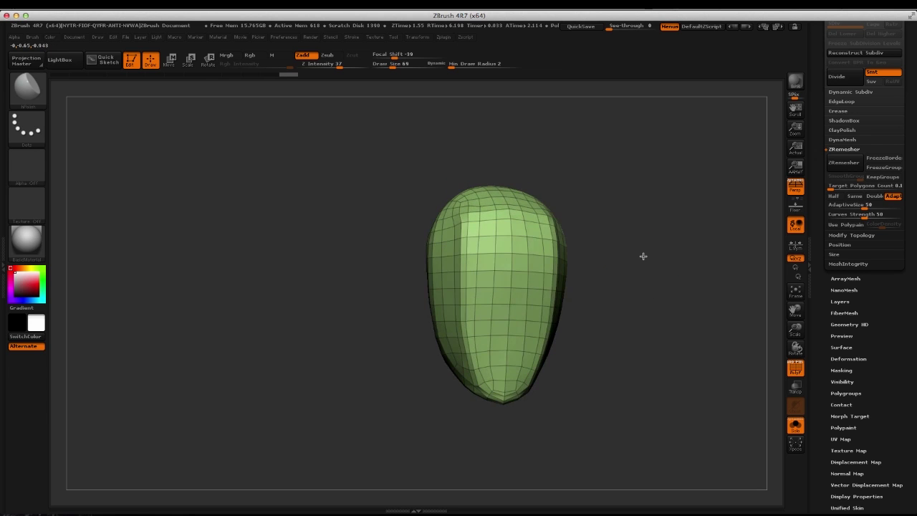
left_click_drag(609, 319, 587, 293)
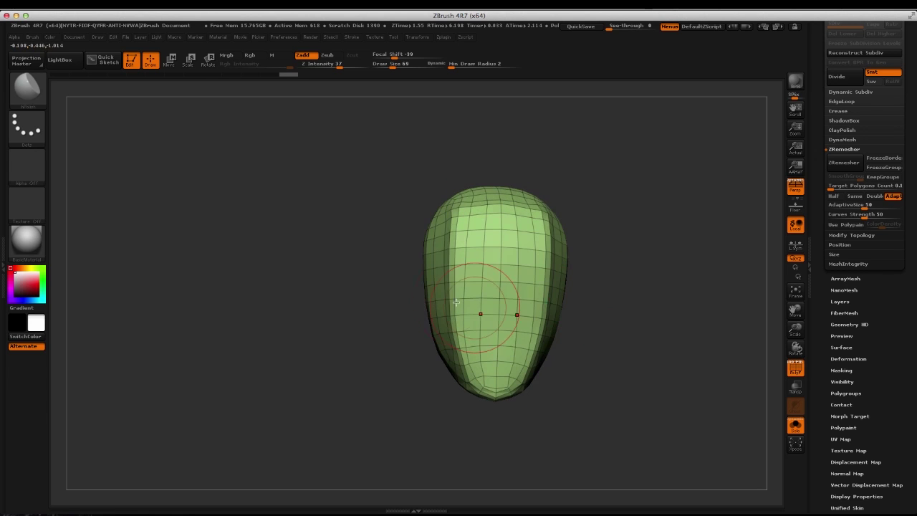
Remove surplus edge loops from the plate with the ZModeler brush, using the edge action Insert with Single EdgeLoop in its delete mode
key("b")
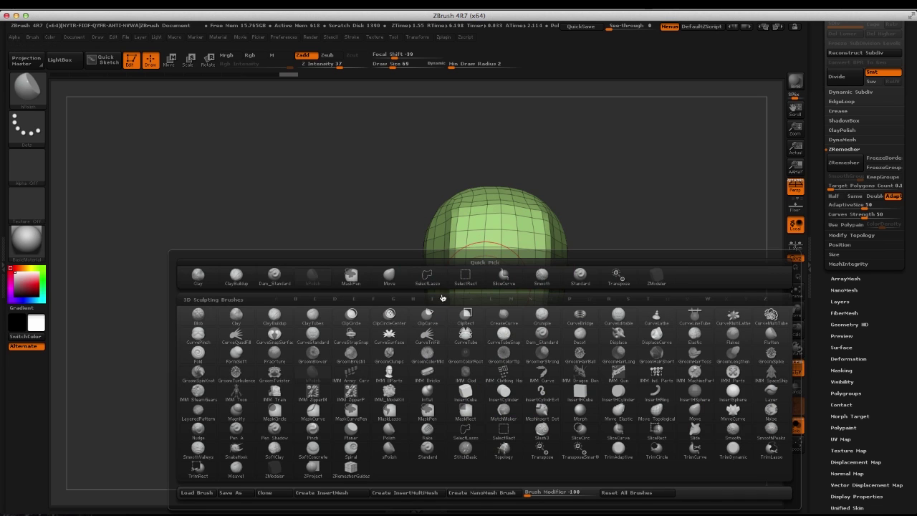
left_click(275, 471)
mouse_move(348, 277)
left_mouse_down()
mouse_move(348, 293)
mouse_move(345, 270)
mouse_move(298, 280)
mouse_move(308, 336)
left_mouse_up()
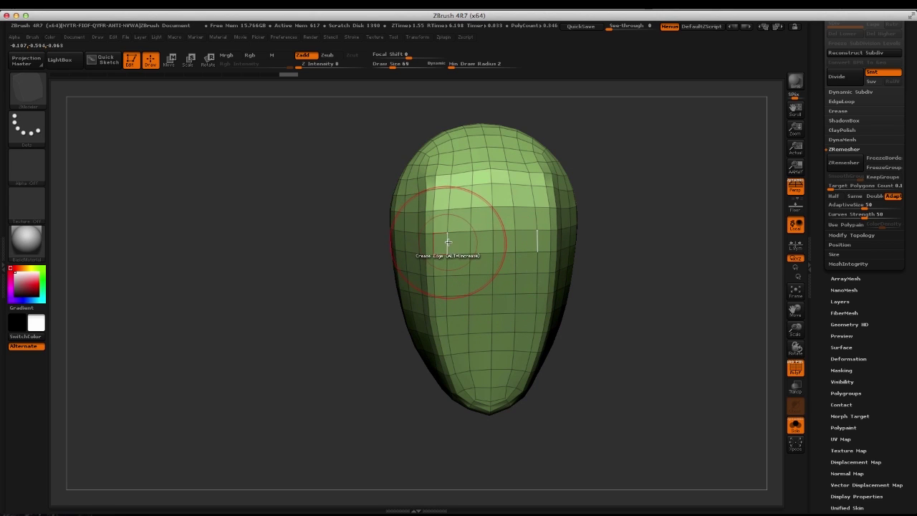
key("space")
left_click(420, 252)
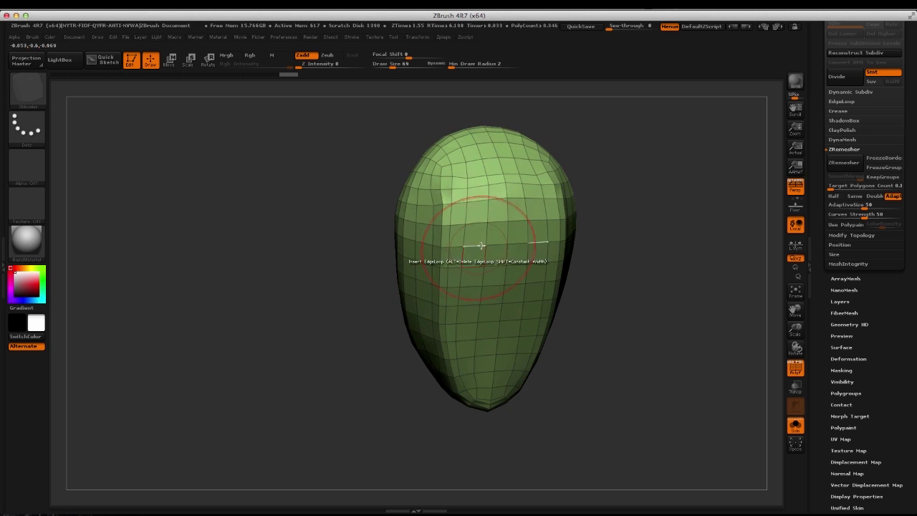
left_click(466, 237)
left_click_drag(333, 206, 435, 231)
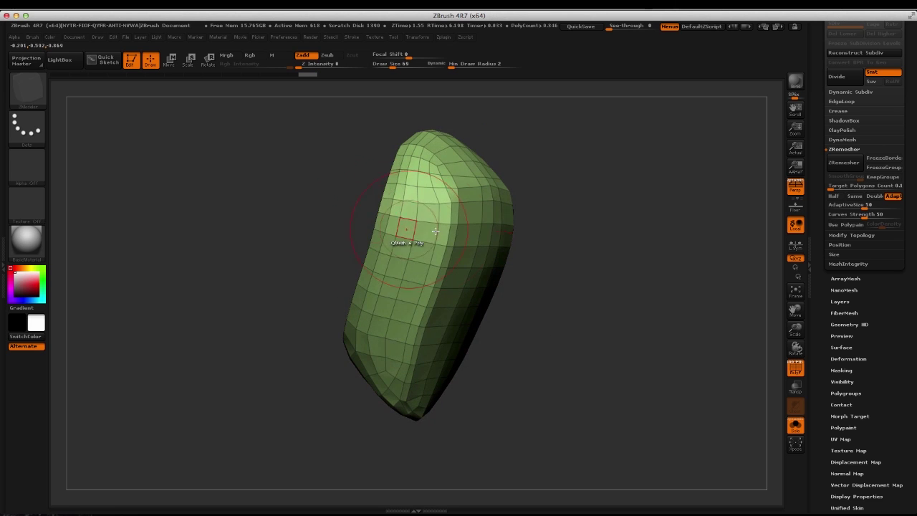
mouse_move(321, 187)
left_mouse_down()
mouse_move(336, 182)
mouse_move(317, 204)
mouse_move(354, 191)
mouse_move(411, 197)
mouse_move(317, 164)
mouse_move(337, 189)
mouse_move(293, 187)
mouse_move(282, 199)
mouse_move(291, 176)
mouse_move(277, 210)
mouse_move(281, 190)
mouse_move(459, 240)
left_mouse_up()
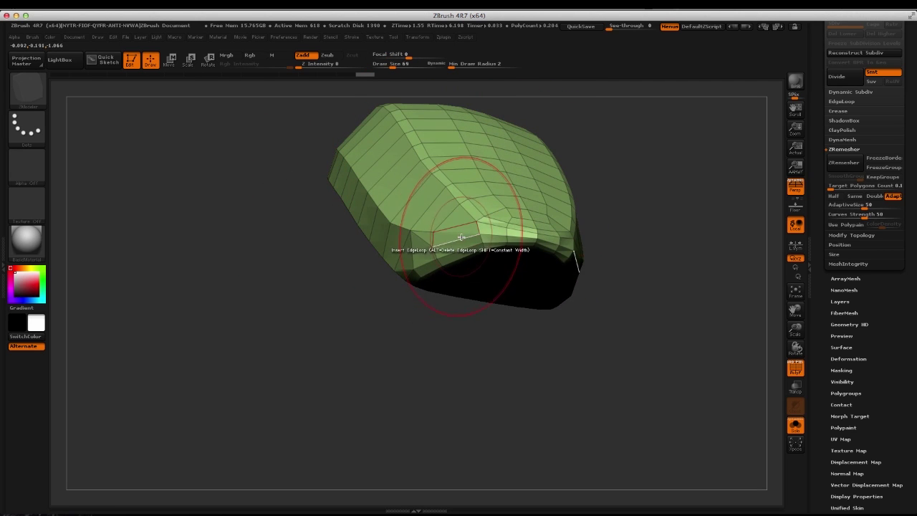
mouse_move(344, 265)
left_mouse_down()
mouse_move(340, 308)
mouse_move(298, 317)
mouse_move(328, 277)
mouse_move(291, 325)
mouse_move(282, 320)
mouse_move(317, 364)
mouse_move(305, 280)
mouse_move(286, 299)
mouse_move(292, 260)
mouse_move(325, 204)
mouse_move(470, 260)
left_mouse_up()
Set the ZModeler edge action to Crease with the EdgeLoop Partial target and crease the ridge around the plate's front face
key("b")
key("s")
key("t")
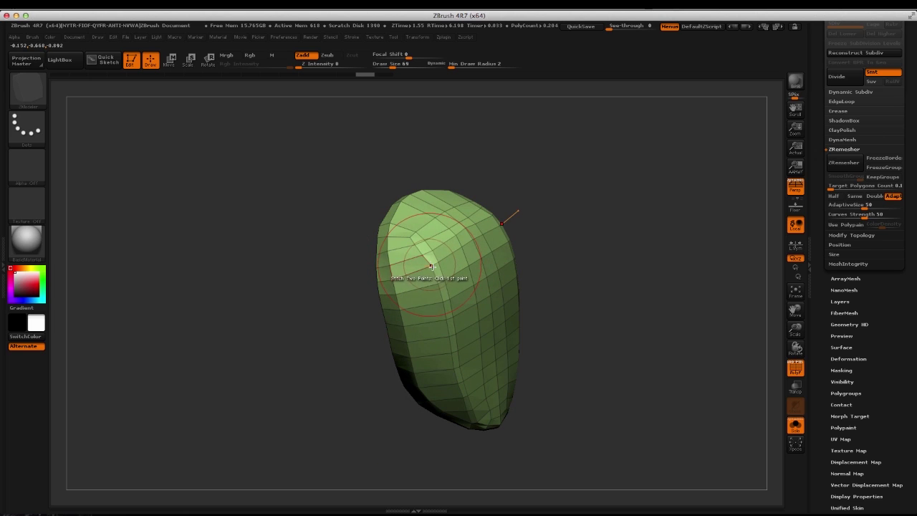
key("space")
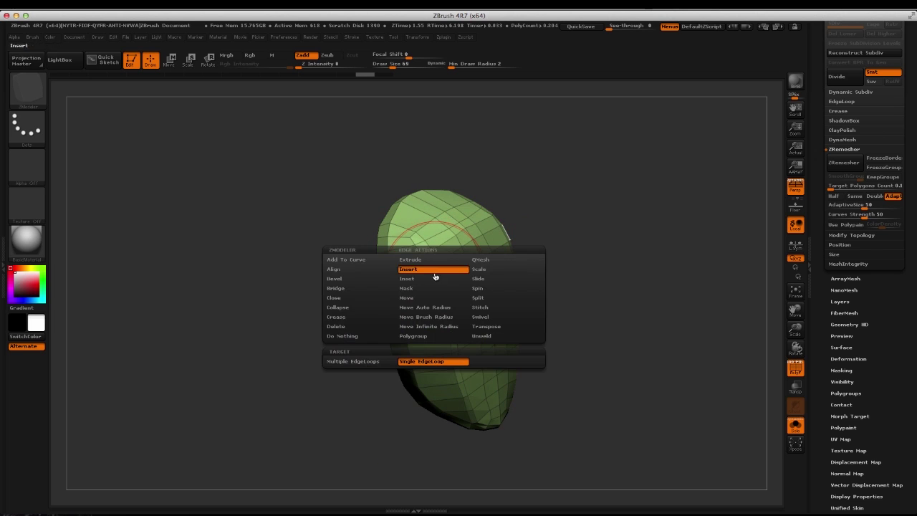
left_click(336, 317)
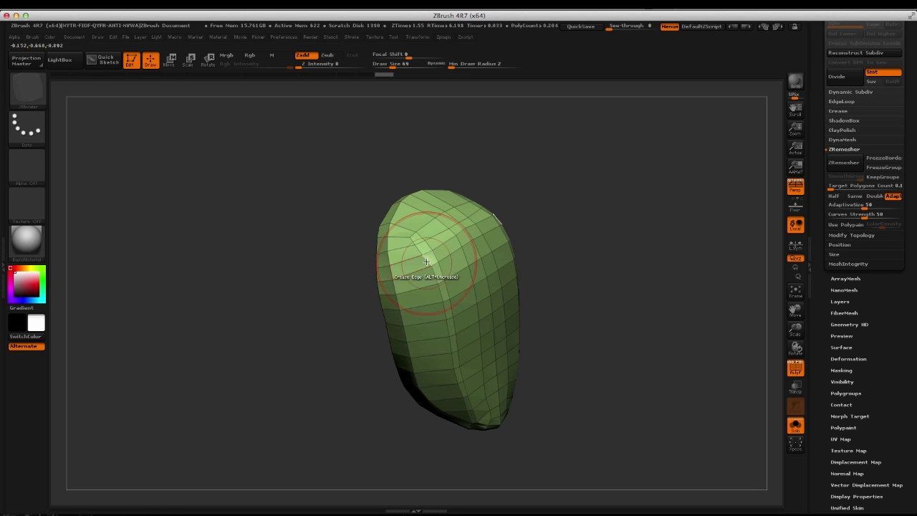
key("space")
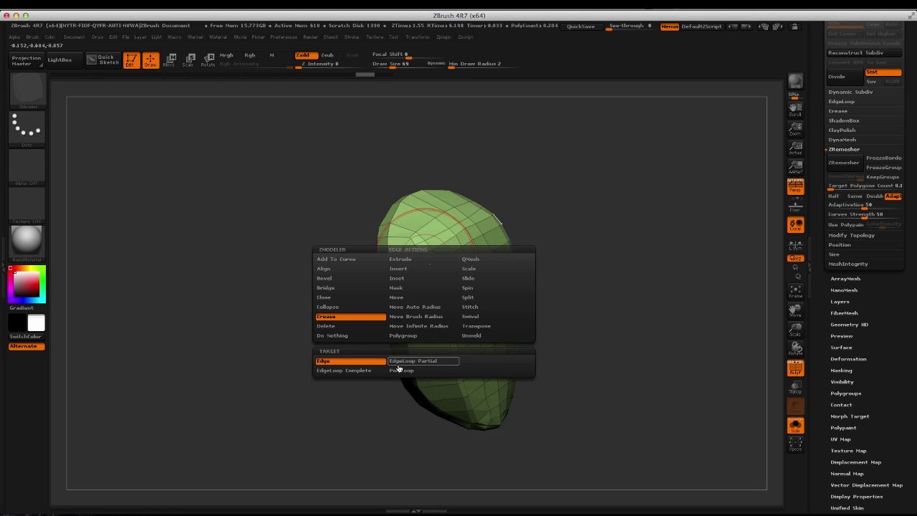
left_click(399, 365)
left_click_drag(323, 265, 406, 254)
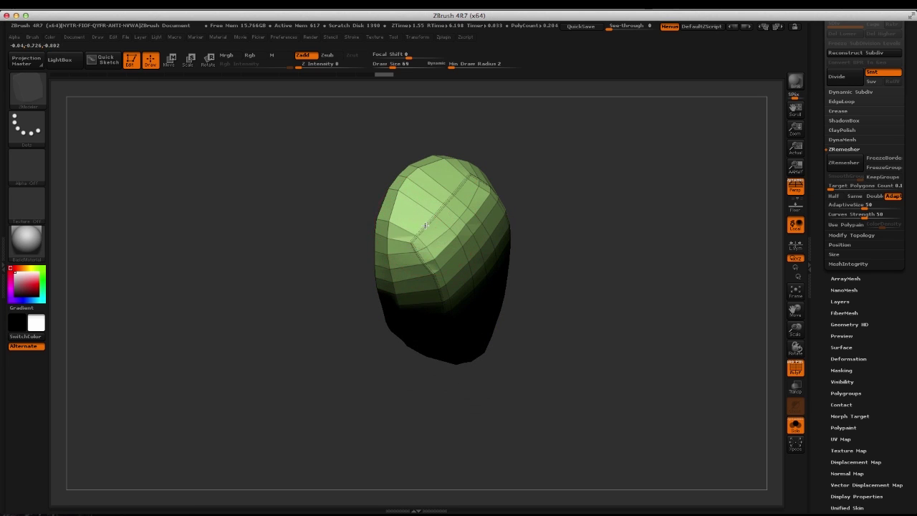
mouse_move(334, 230)
left_mouse_down()
mouse_move(341, 153)
mouse_move(354, 203)
mouse_move(314, 194)
mouse_move(293, 233)
mouse_move(285, 196)
mouse_move(323, 236)
left_mouse_up()
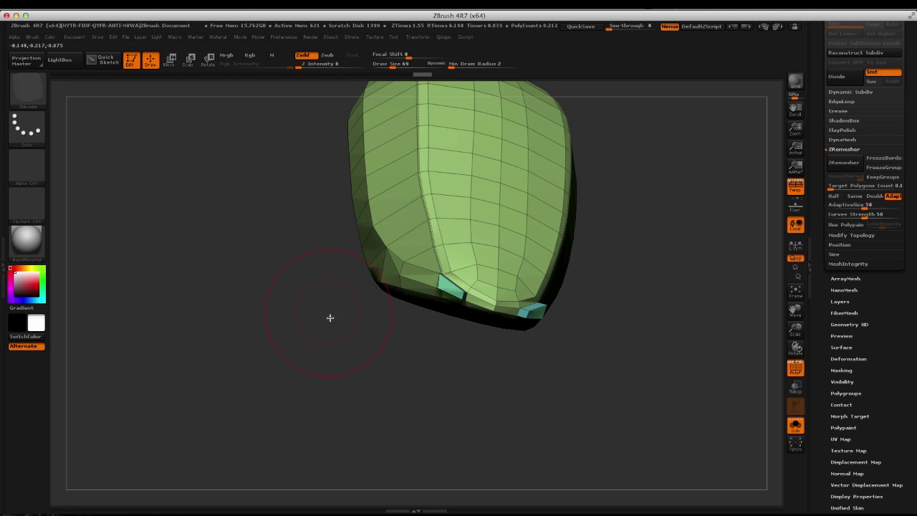
Undo the stray polygon edit at the plate's lower corners and crease the partial edge loops along its outer sides and lower edge
key("super+z")
mouse_move(343, 309)
left_mouse_down()
mouse_move(331, 289)
mouse_move(354, 325)
mouse_move(323, 364)
mouse_move(337, 316)
left_mouse_up()
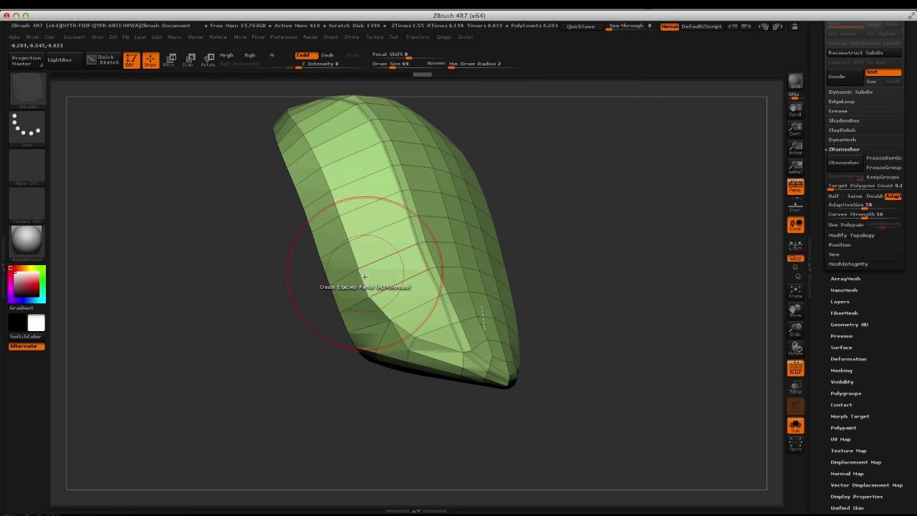
left_click_drag(297, 287, 336, 294)
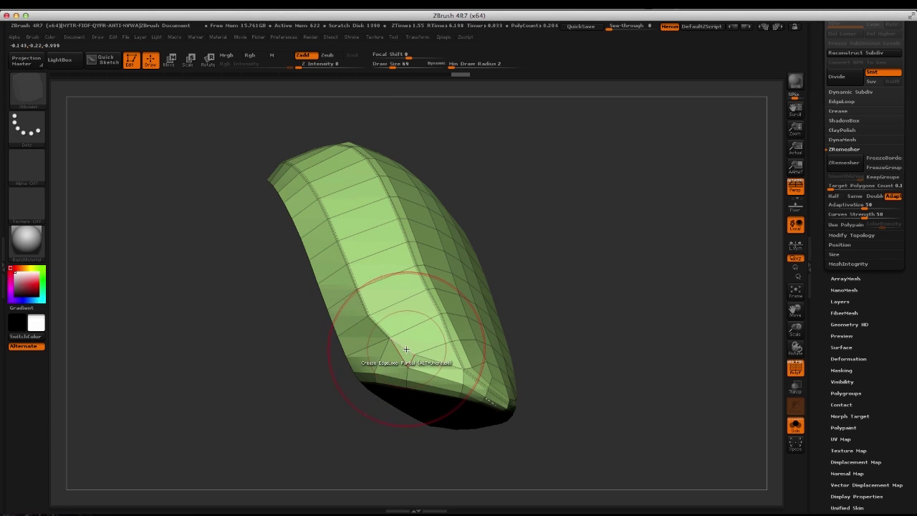
left_click(441, 363)
left_click_drag(284, 344, 377, 322)
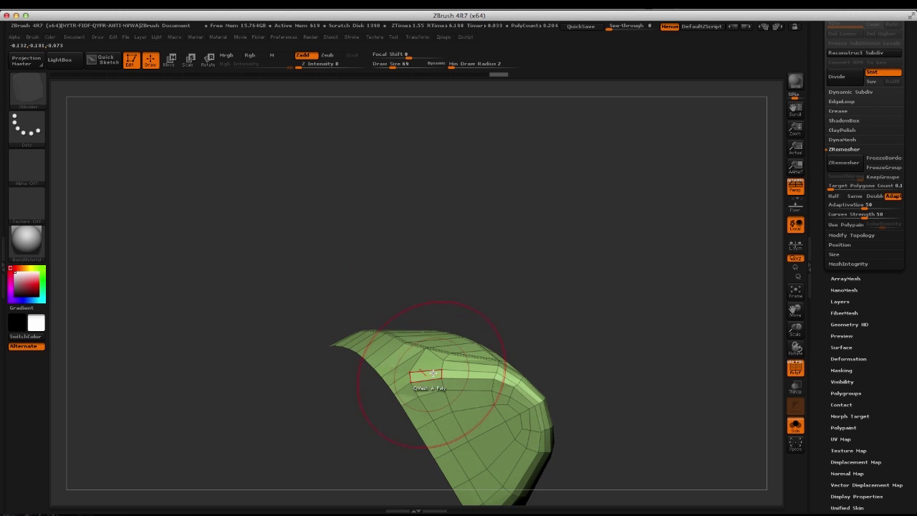
Turn off the plate's polyframe display and leave Solo mode to show it with the whole helmet
left_click_drag(322, 395, 531, 288)
key("shift+f")
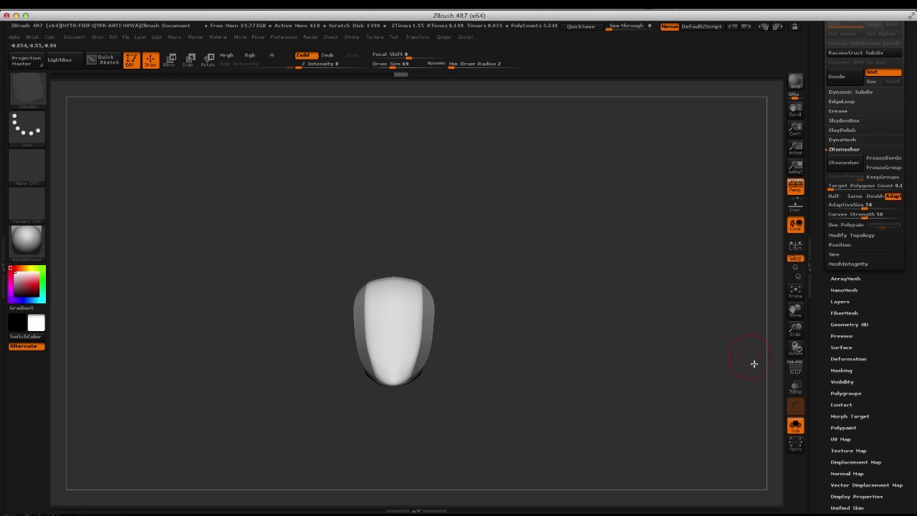
left_click(796, 427)
left_click_drag(665, 328, 721, 192)
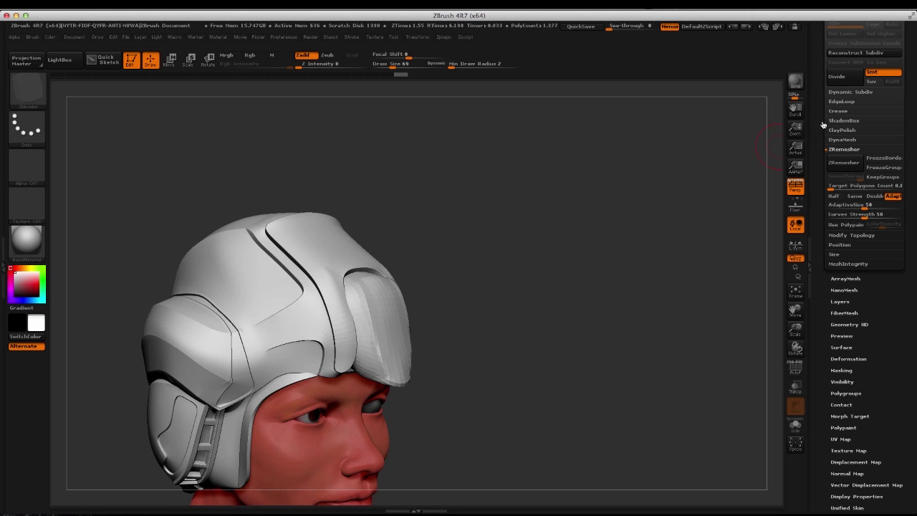
Expand the SubTool list, bring its first entries into view and check how the plate sits on the helmet
left_click_drag(822, 124, 832, 208)
left_click(835, 192)
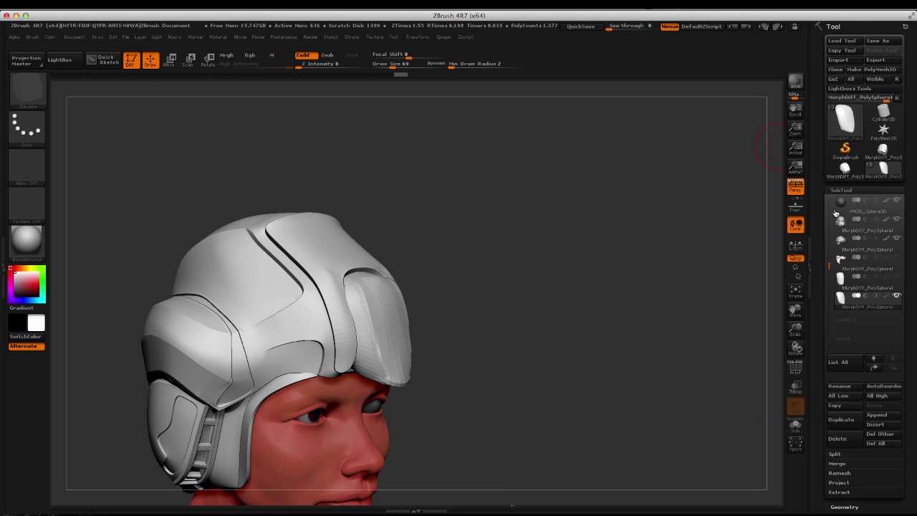
left_click_drag(828, 267, 826, 211)
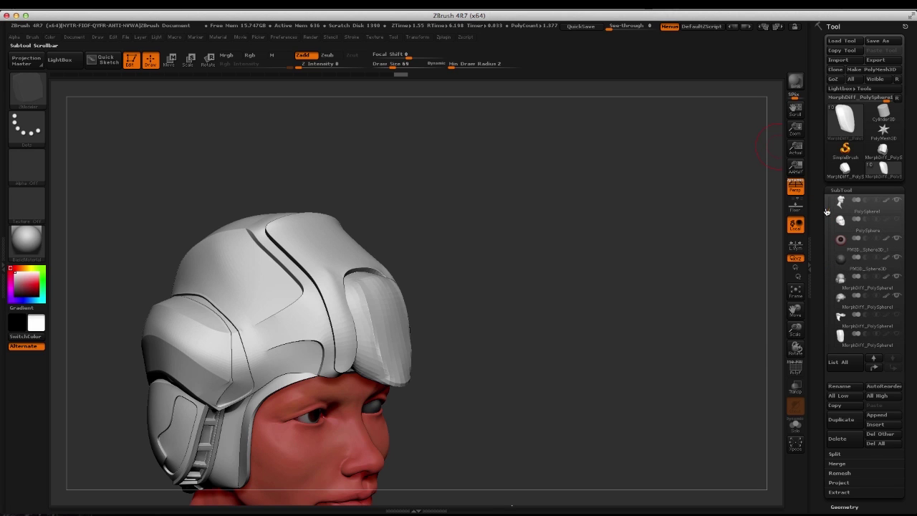
left_click_drag(614, 248, 515, 214)
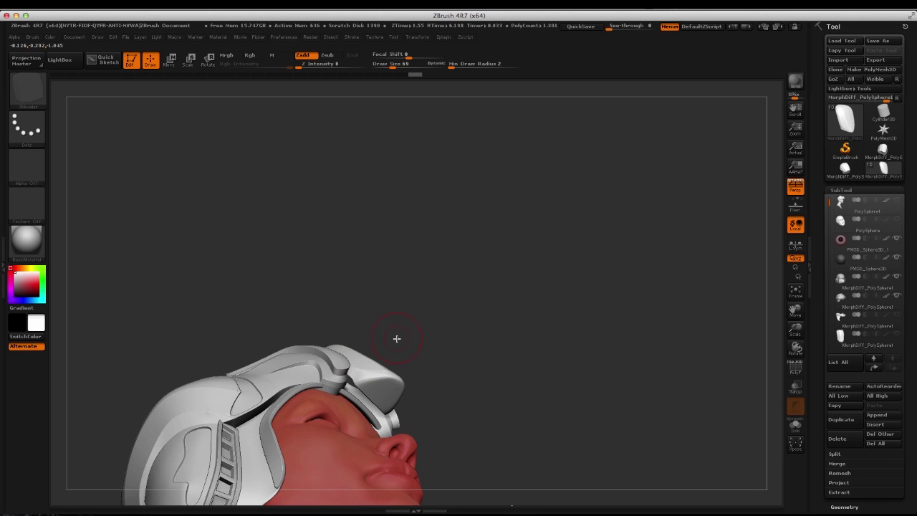
Show the polyframe and reshape the plate from the side and front with the Move brush at Draw Size 145
key("shift+f")
mouse_move(434, 319)
left_mouse_down()
mouse_move(432, 331)
mouse_move(429, 292)
mouse_move(397, 303)
left_mouse_up()
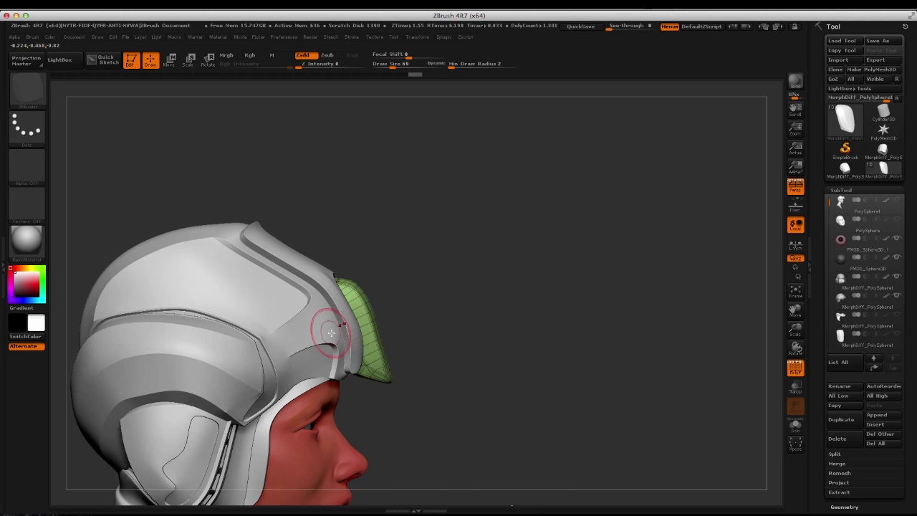
key("b")
left_click(238, 281)
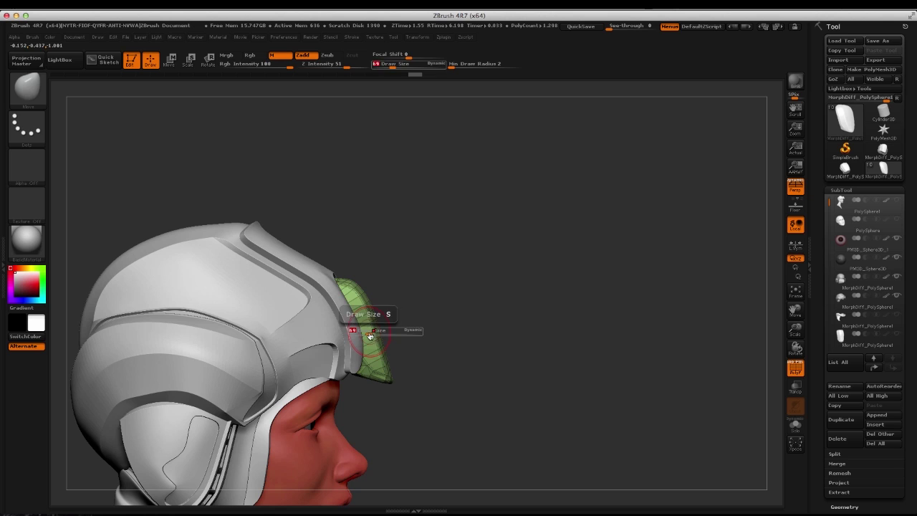
mouse_move(369, 336)
left_mouse_down()
mouse_move(419, 329)
mouse_move(378, 330)
left_mouse_up()
left_click_drag(340, 284, 338, 284)
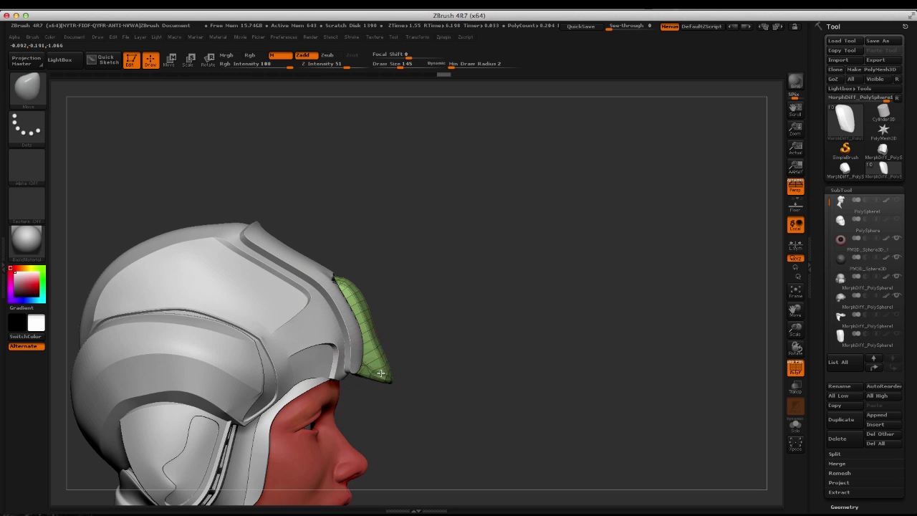
left_click_drag(414, 325, 303, 268)
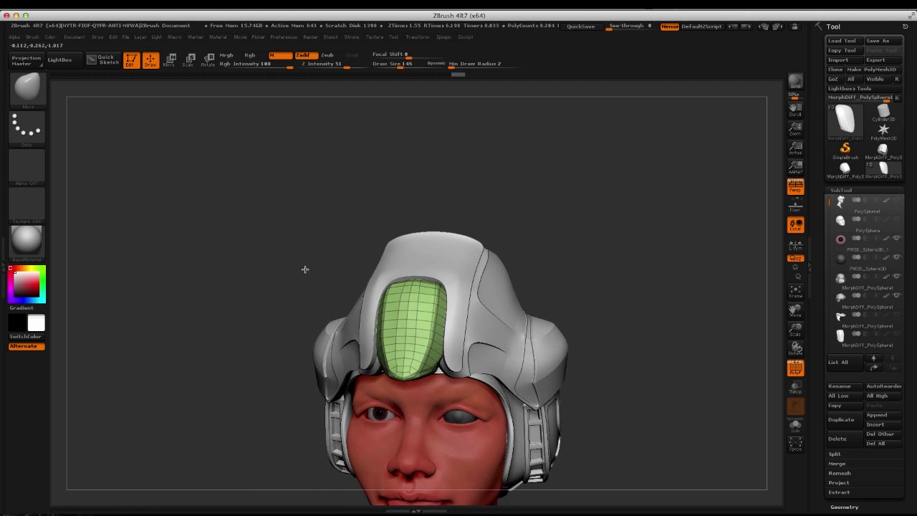
left_click_drag(322, 308, 351, 329, "shift")
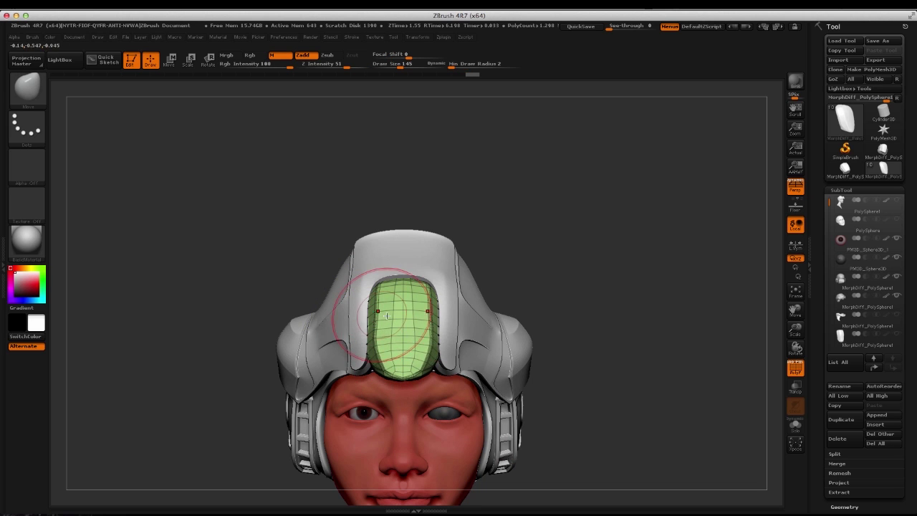
left_click_drag(272, 232, 444, 251)
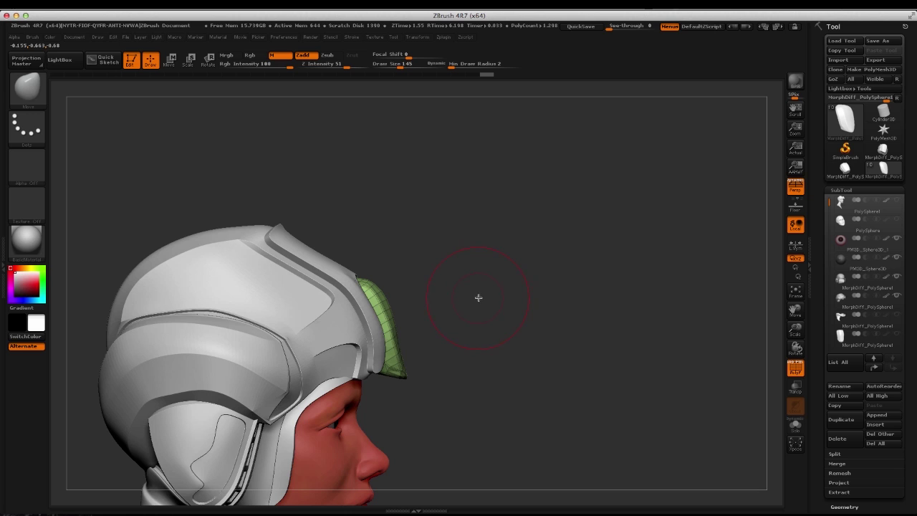
Turn off the polyframe display and review the adjusted plate on the helmet from several angles
mouse_move(485, 279)
left_mouse_down()
mouse_move(330, 266)
mouse_move(475, 242)
mouse_move(511, 248)
mouse_move(504, 263)
mouse_move(481, 253)
mouse_move(479, 268)
mouse_move(506, 203)
mouse_move(528, 217)
mouse_move(597, 327)
left_mouse_up()
key("shift+f")
mouse_move(577, 286)
left_mouse_down("alt")
mouse_move(574, 260)
mouse_move(611, 289)
mouse_move(585, 331)
mouse_move(576, 319)
mouse_move(581, 304)
mouse_move(597, 307)
mouse_move(597, 252)
mouse_move(606, 301)
mouse_move(622, 286)
mouse_move(621, 301)
mouse_move(595, 277)
mouse_move(620, 293)
mouse_move(489, 288)
mouse_move(528, 285)
left_mouse_up("alt")
mouse_move(643, 240)
left_mouse_down("alt")
mouse_move(555, 200)
mouse_move(588, 206)
mouse_move(578, 219)
mouse_move(588, 229)
left_mouse_up("alt")
mouse_move(591, 232)
left_mouse_down("alt")
mouse_move(576, 240)
mouse_move(575, 227)
mouse_move(550, 227)
mouse_move(551, 239)
left_mouse_up("alt")
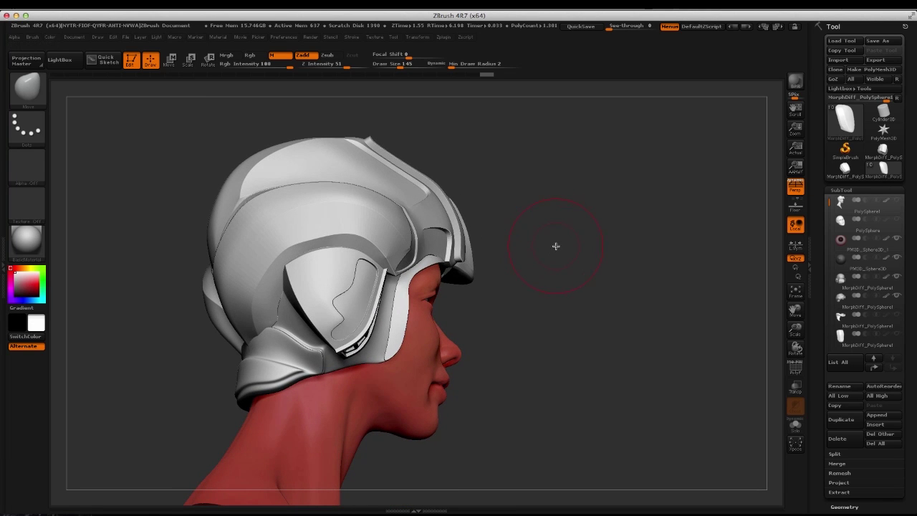